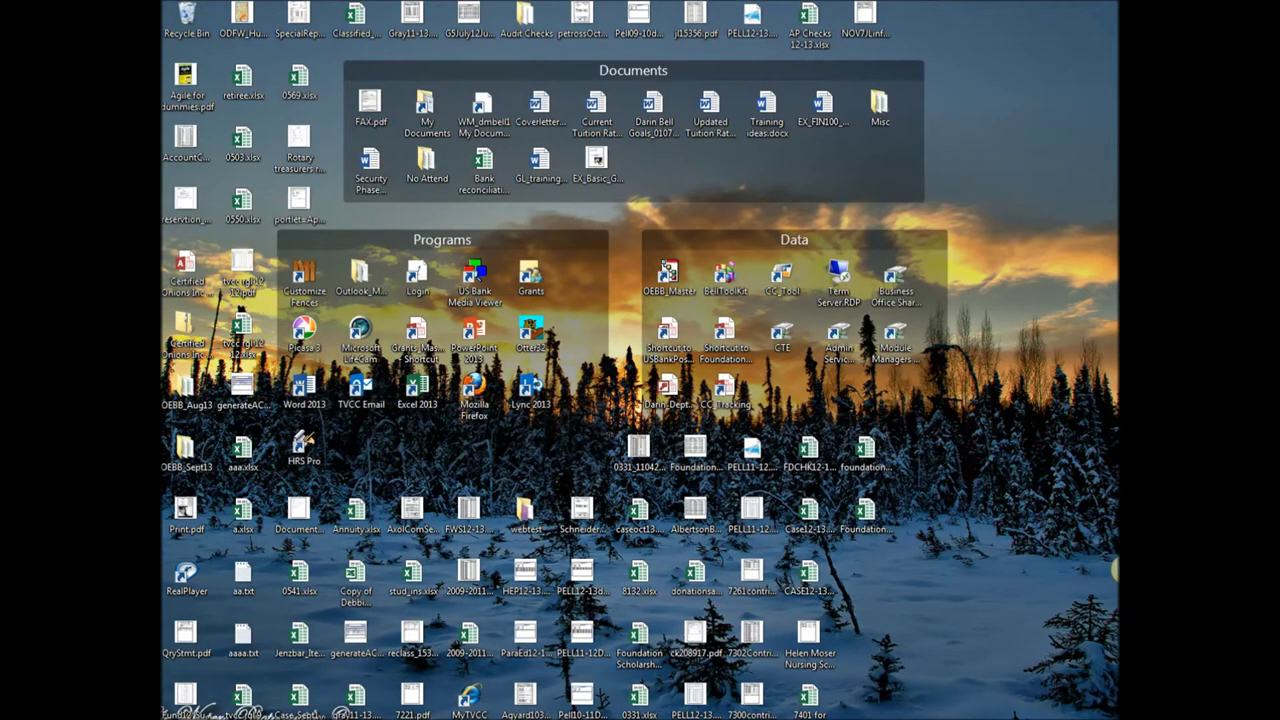
# Open the Start menu and show the All Programs list
pyautogui.press('super')
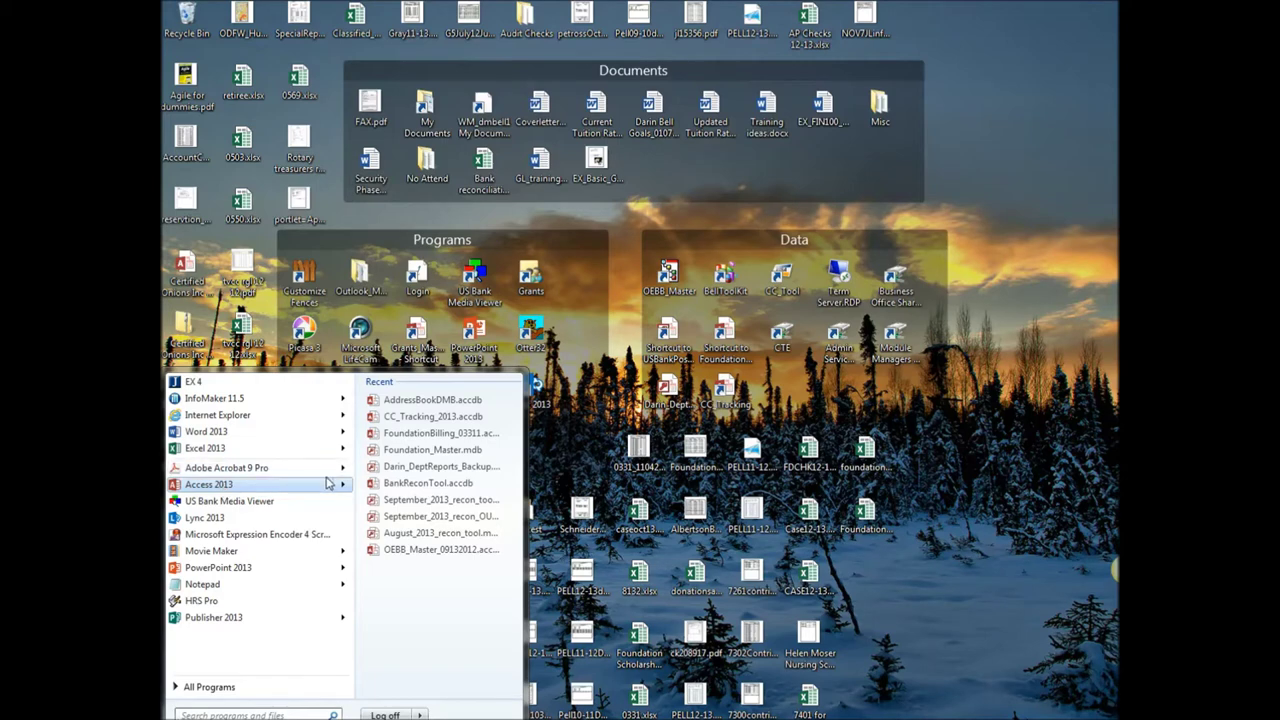
pyautogui.click(210, 687)
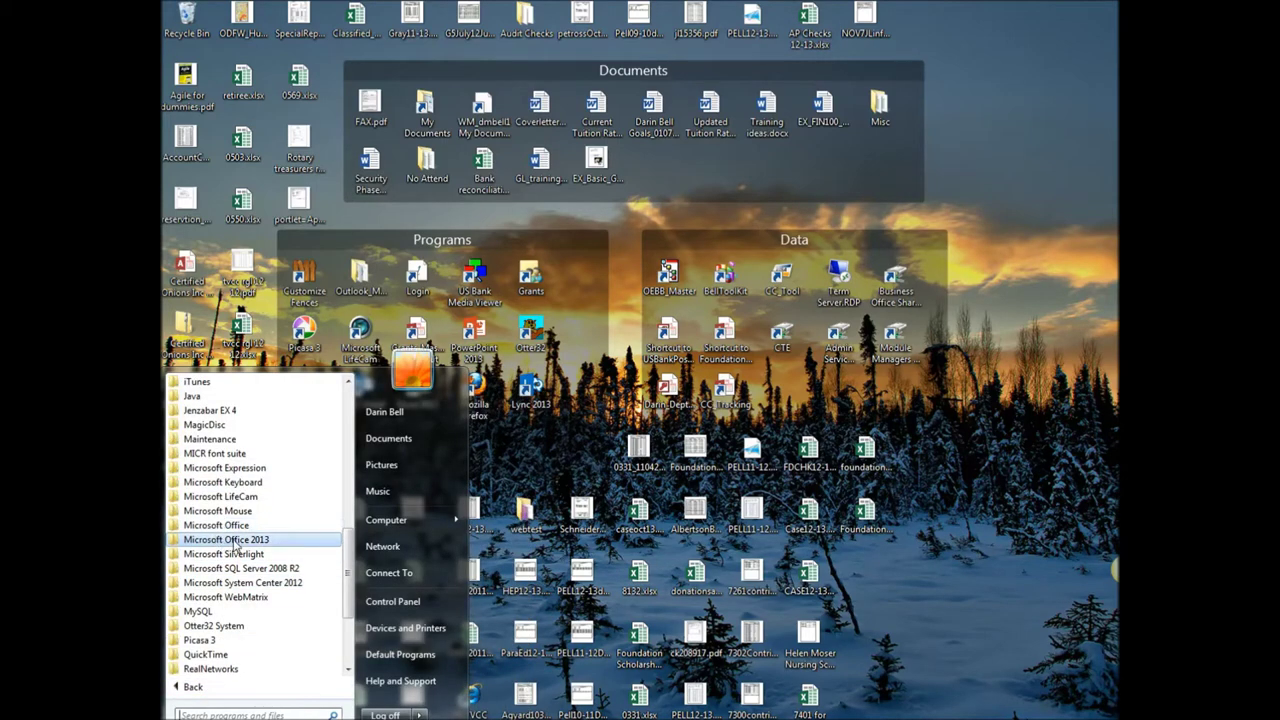
# Expand the Microsoft Office 2013 folder in All Programs
pyautogui.click(250, 541)
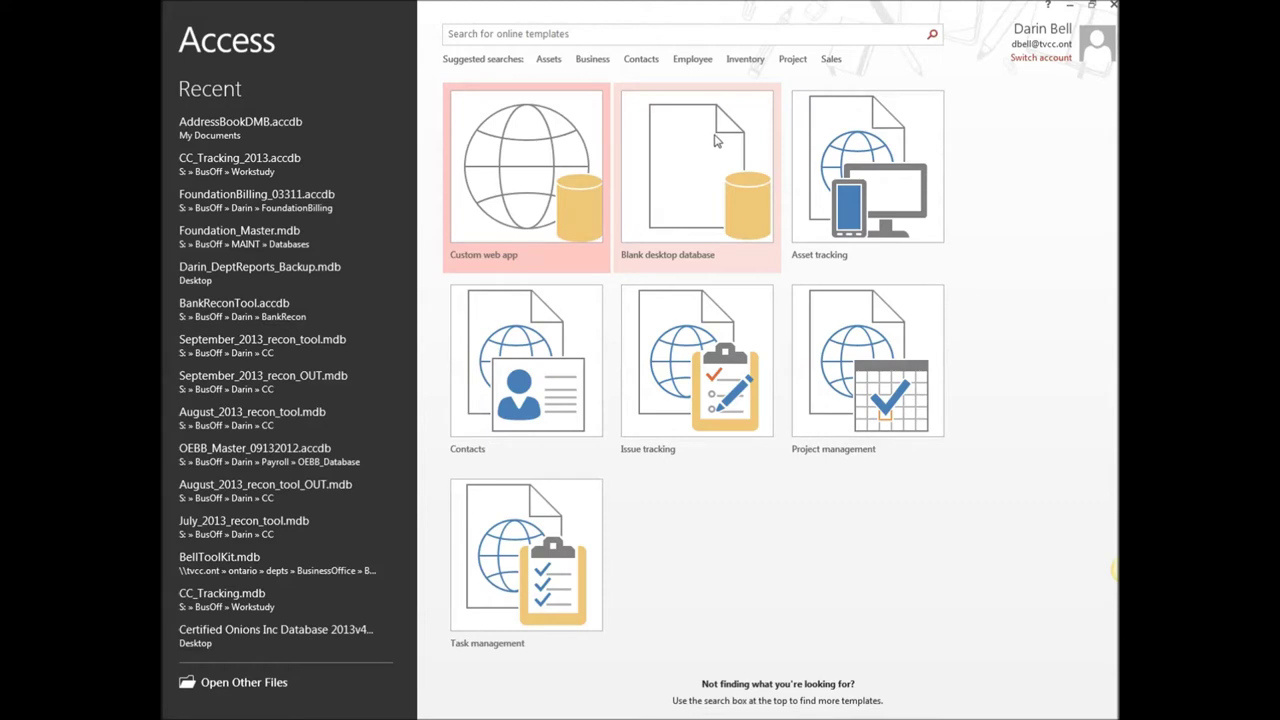
# Start a blank desktop database, replace Database6 with AddressBook, and create the file
pyautogui.click(716, 141)
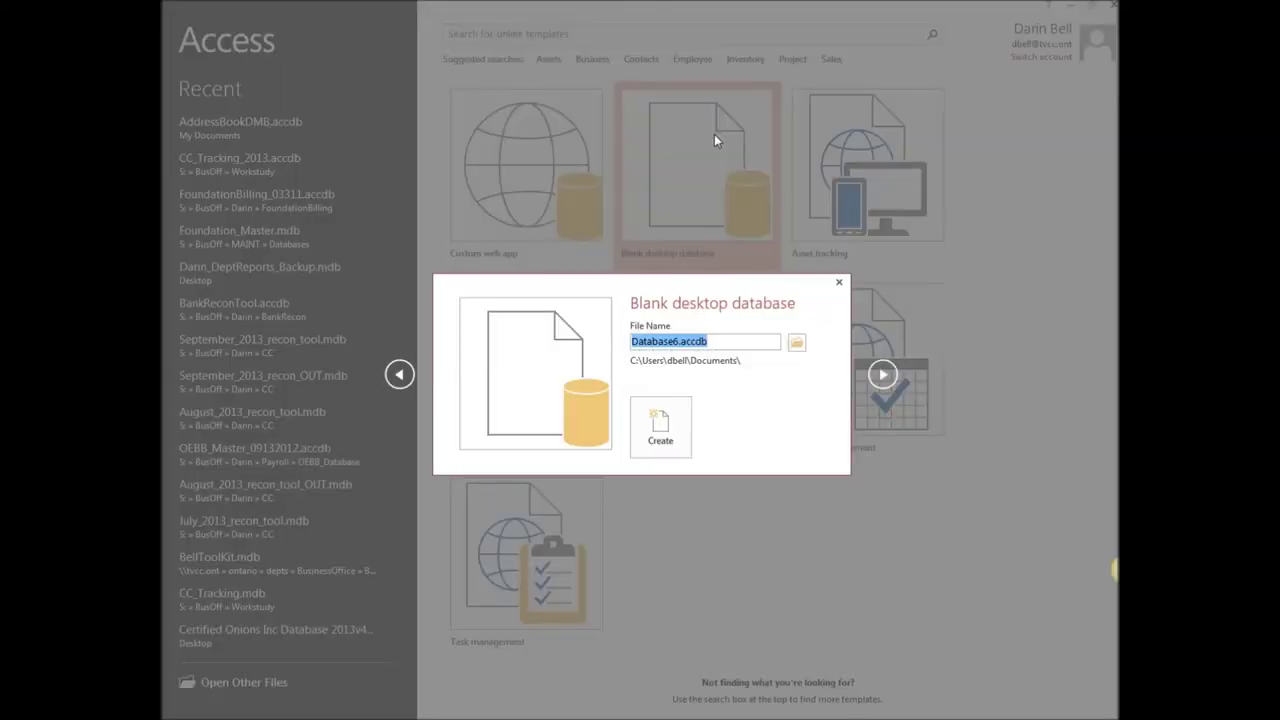
pyautogui.click(677, 342)
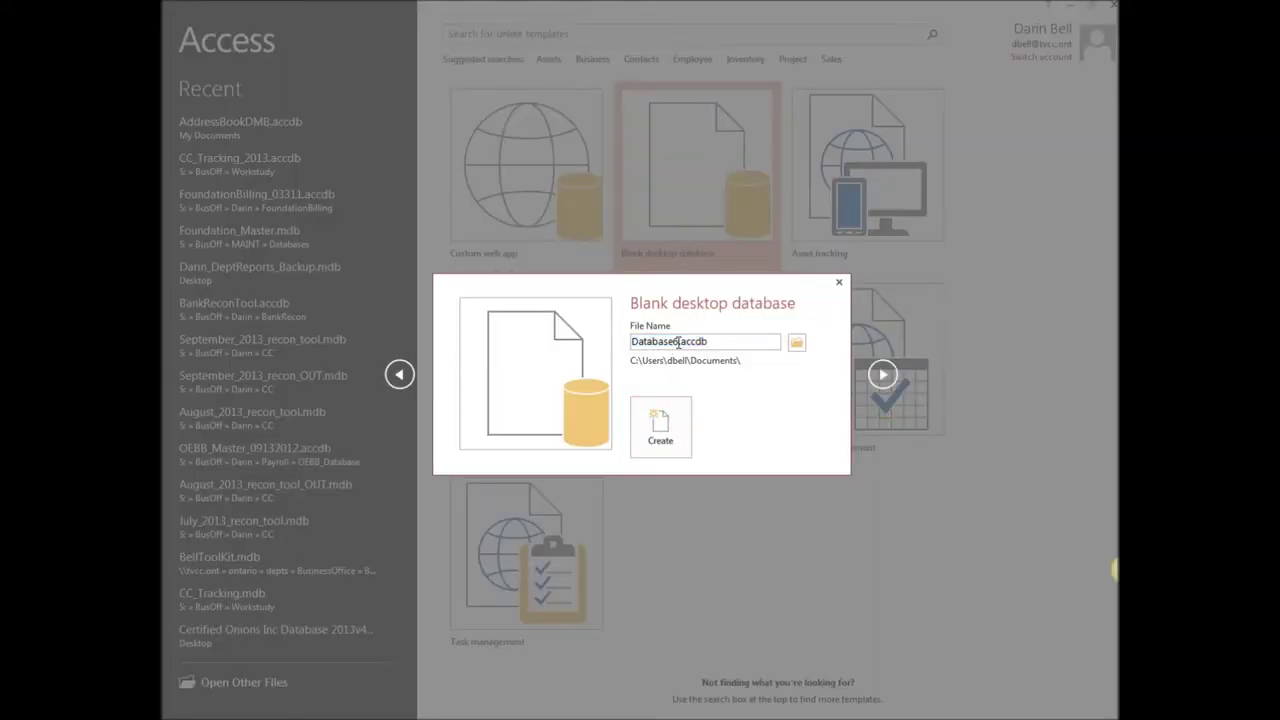
pyautogui.moveTo(677, 342); pyautogui.dragTo(585, 348)
pyautogui.write('AddressBook')
pyautogui.click(671, 436)
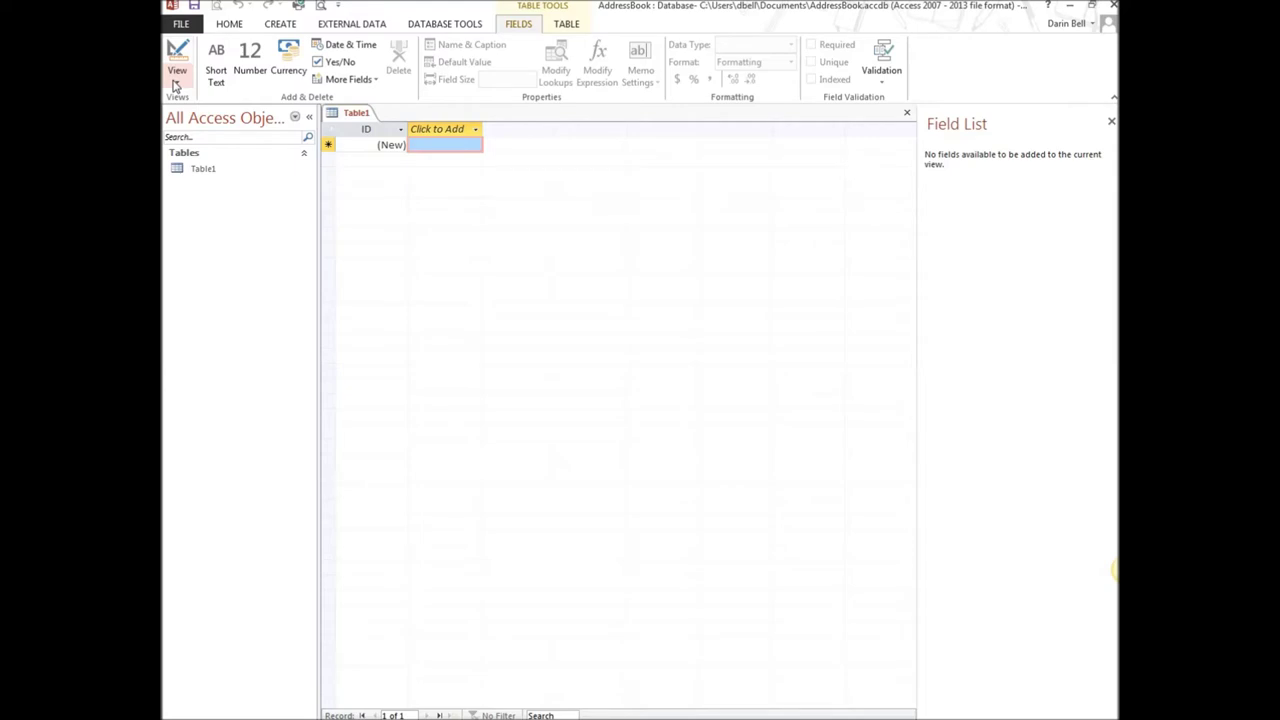
# Open the View dropdown on the Fields ribbon for the empty Table1
pyautogui.click(177, 87)
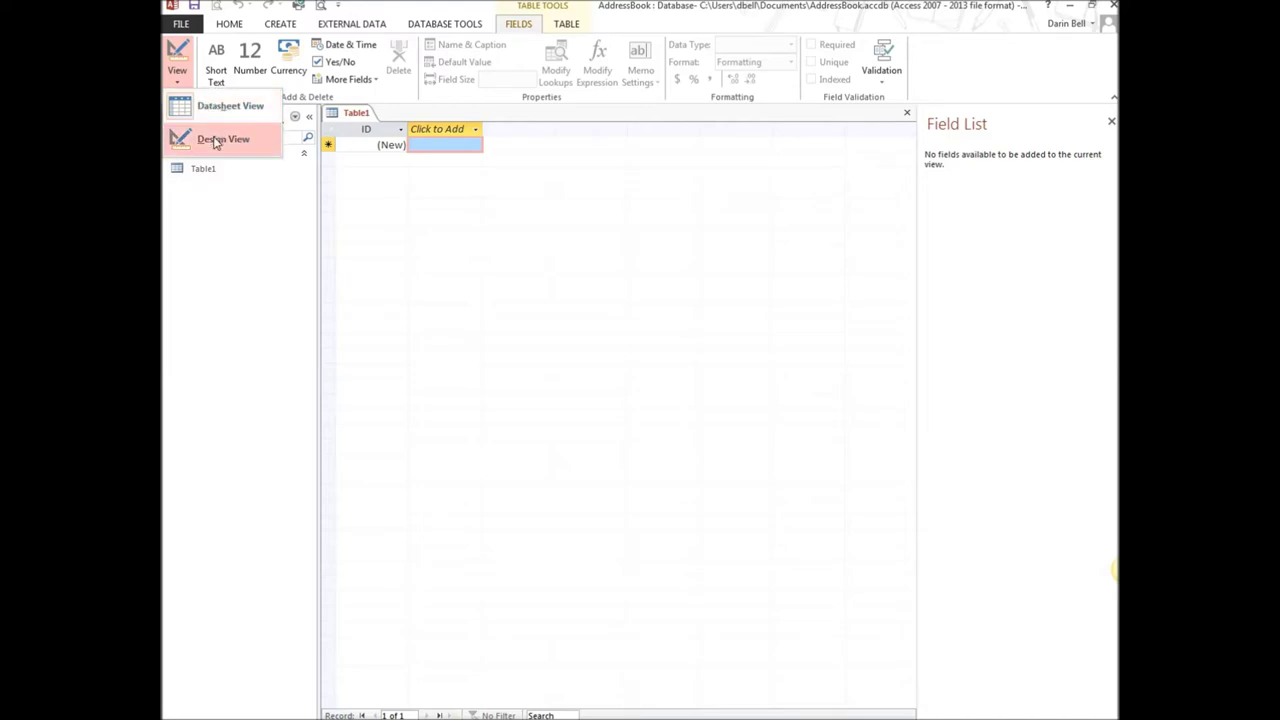
# Switch Table1 to Design View, saving it as AddressBook
pyautogui.click(213, 141)
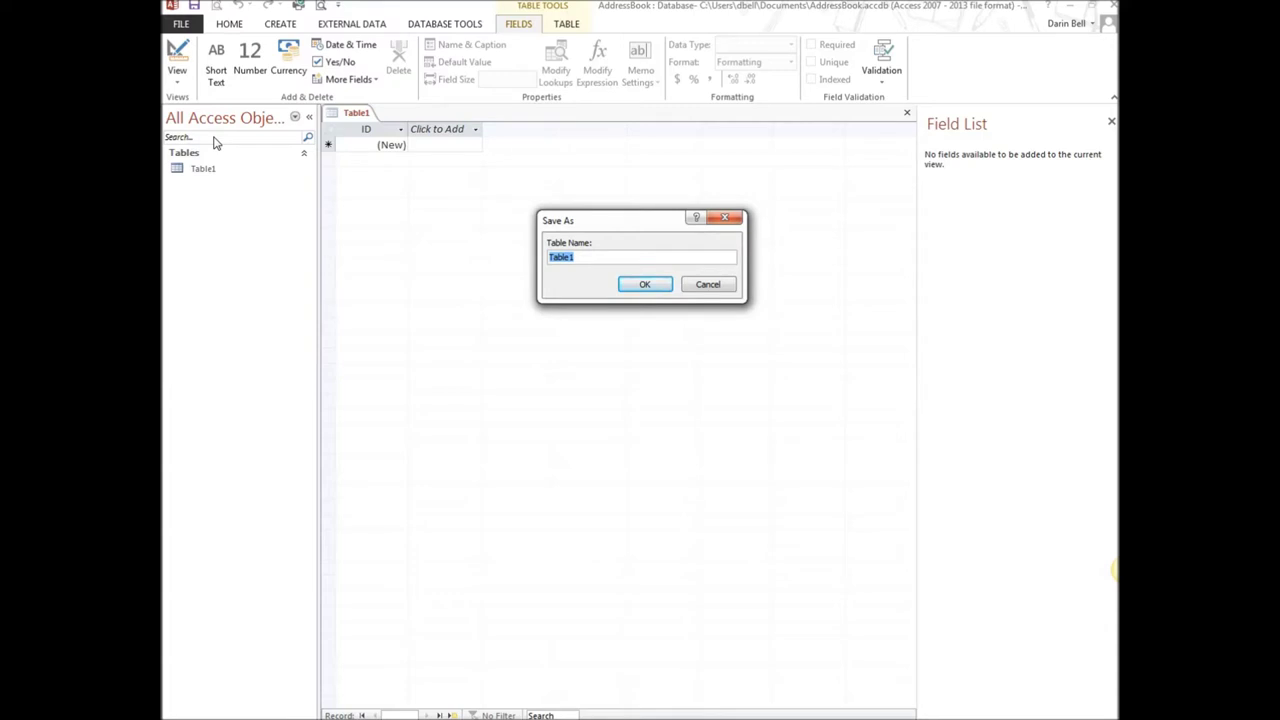
pyautogui.write('AddressBoo')
pyautogui.click(655, 286)
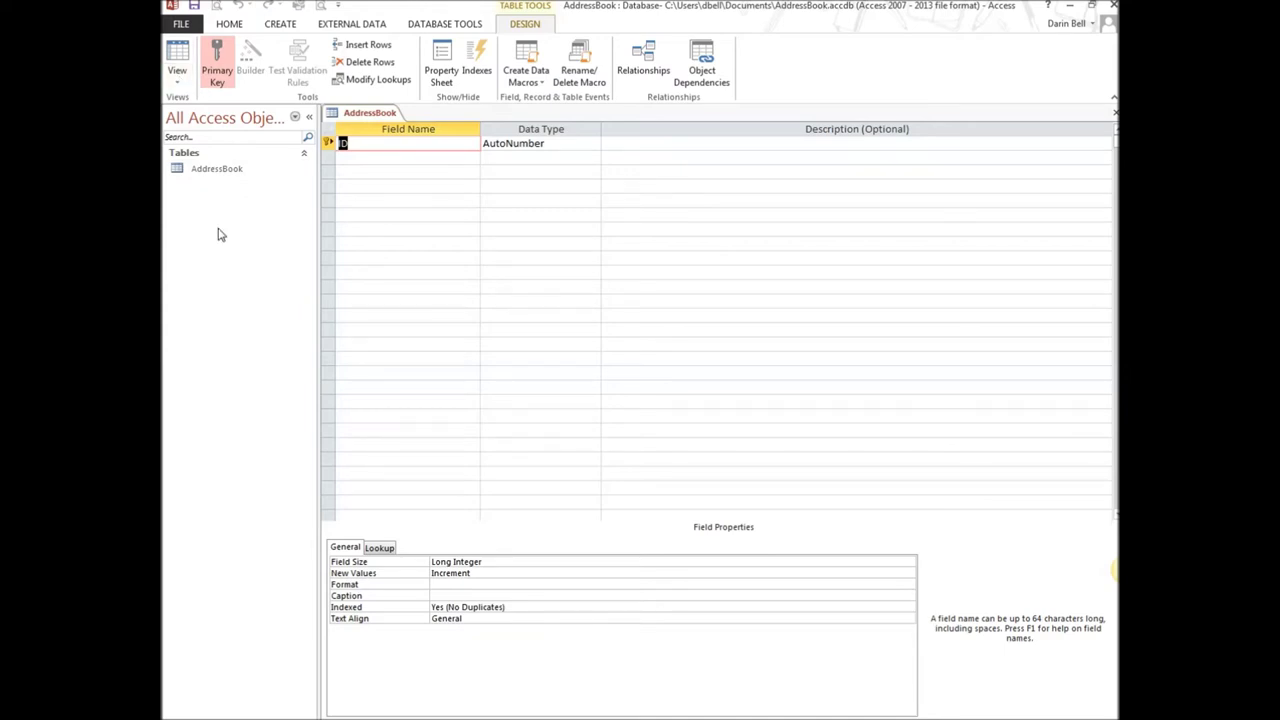
pyautogui.click(178, 84)
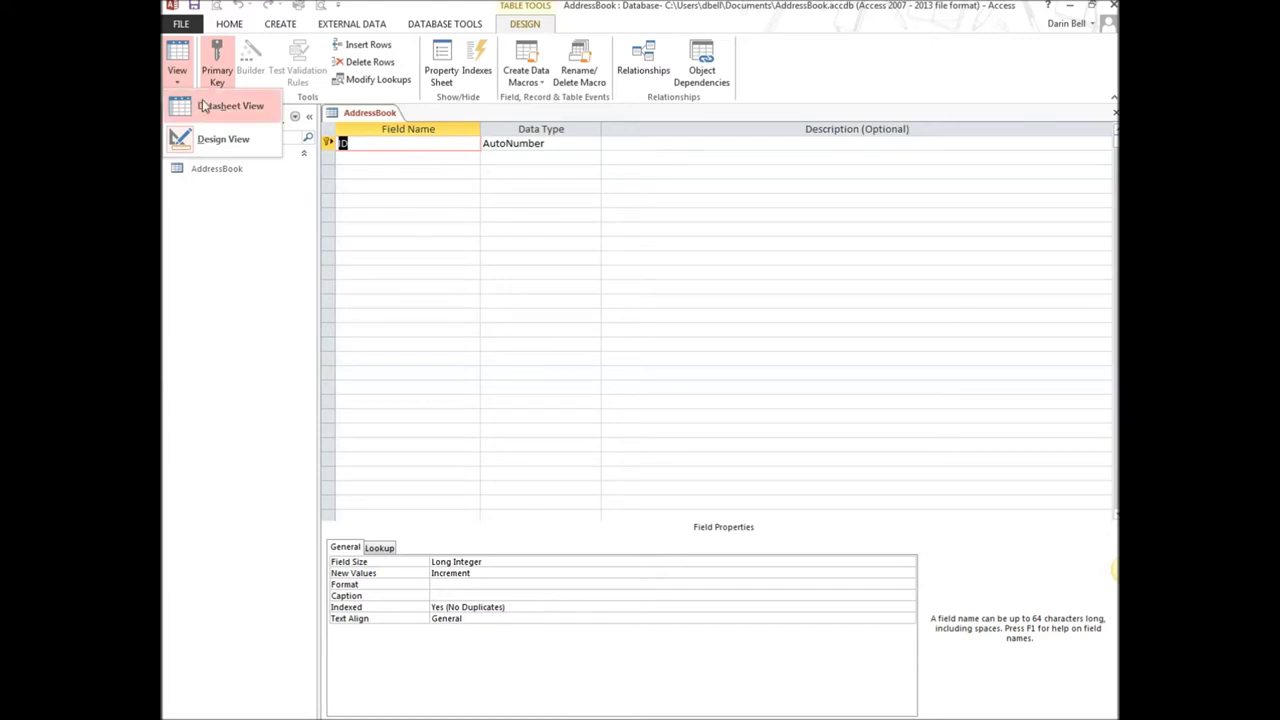
pyautogui.click(212, 107)
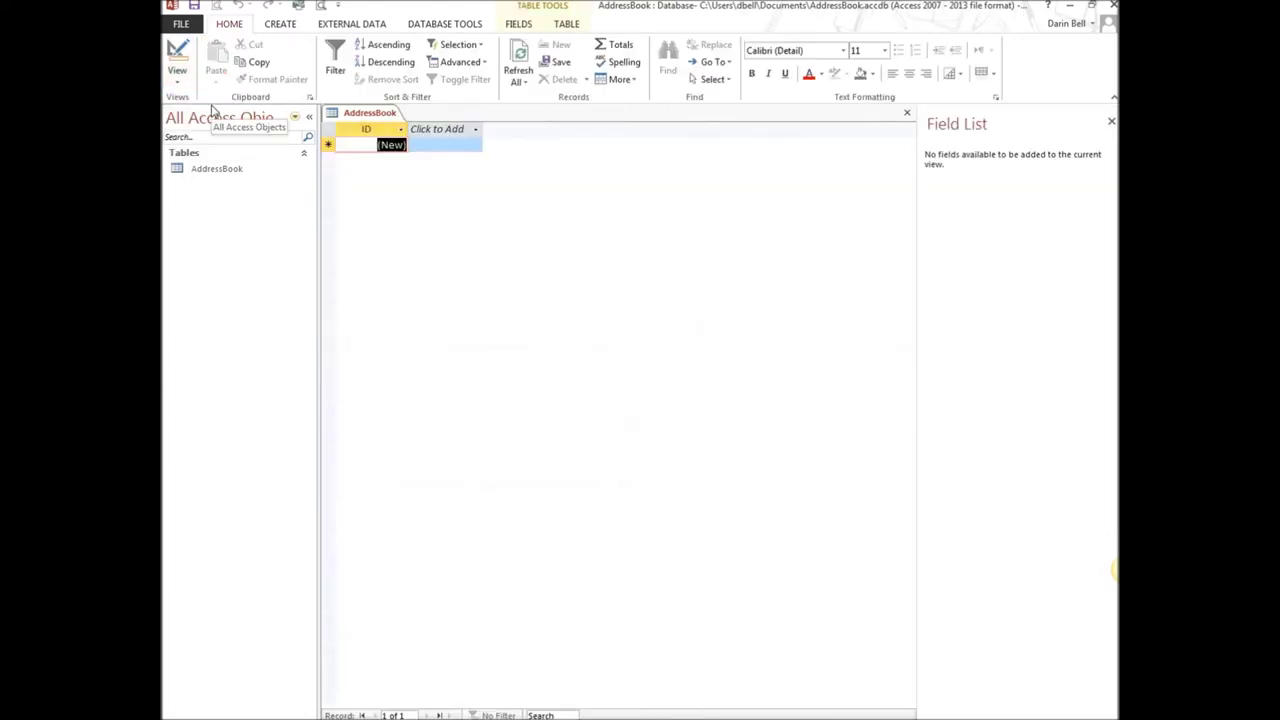
pyautogui.click(181, 84)
pyautogui.click(218, 135)
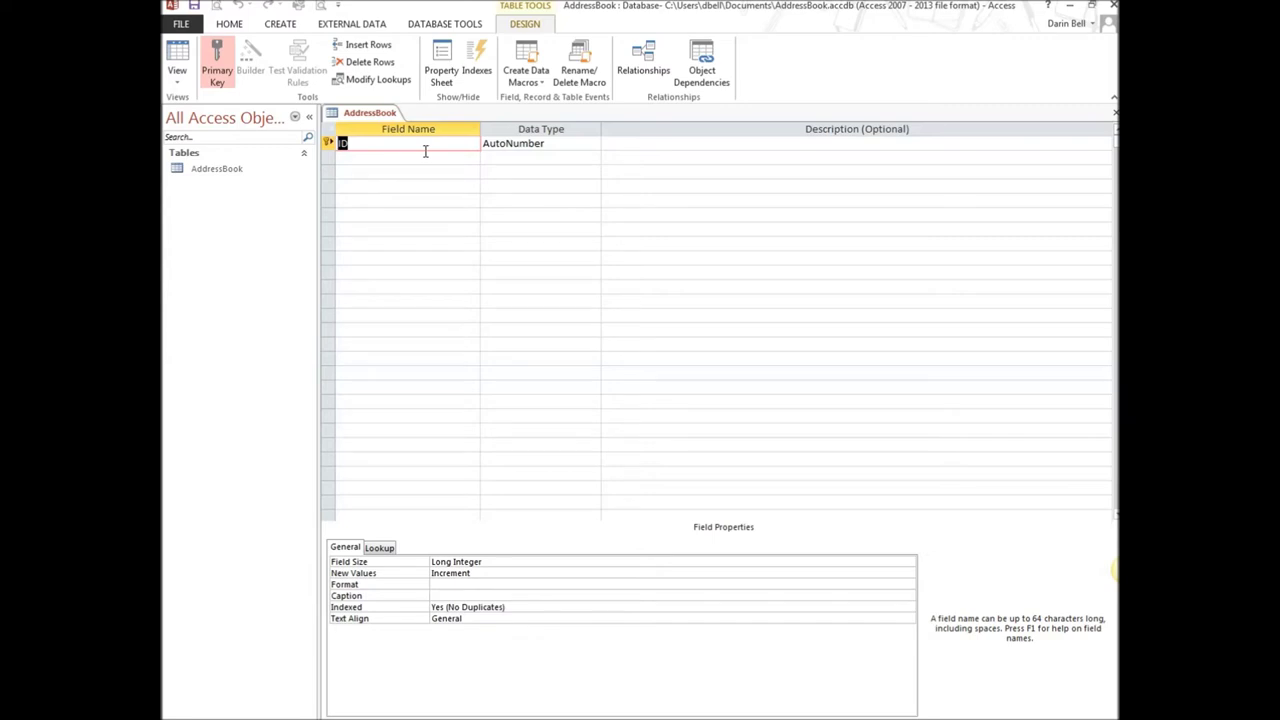
pyautogui.click(355, 158)
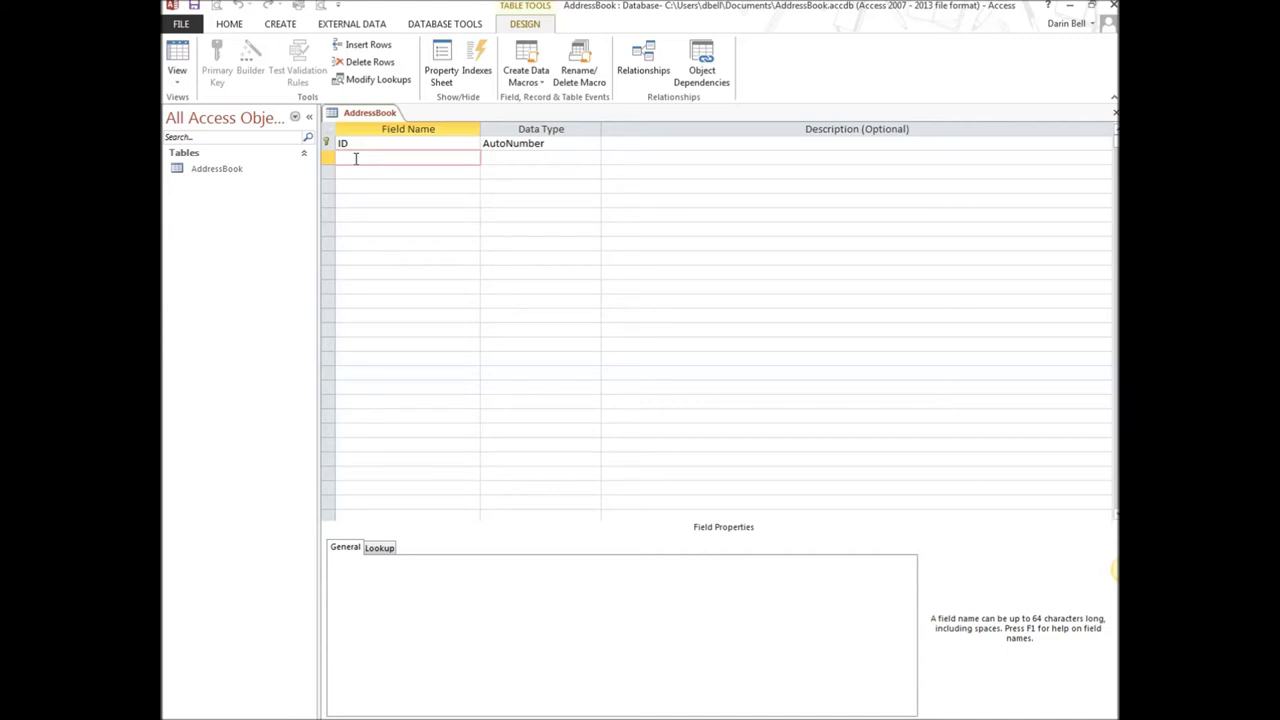
# Add a Last_Name Short Text field in the second row with field size 15
pyautogui.click(389, 173)
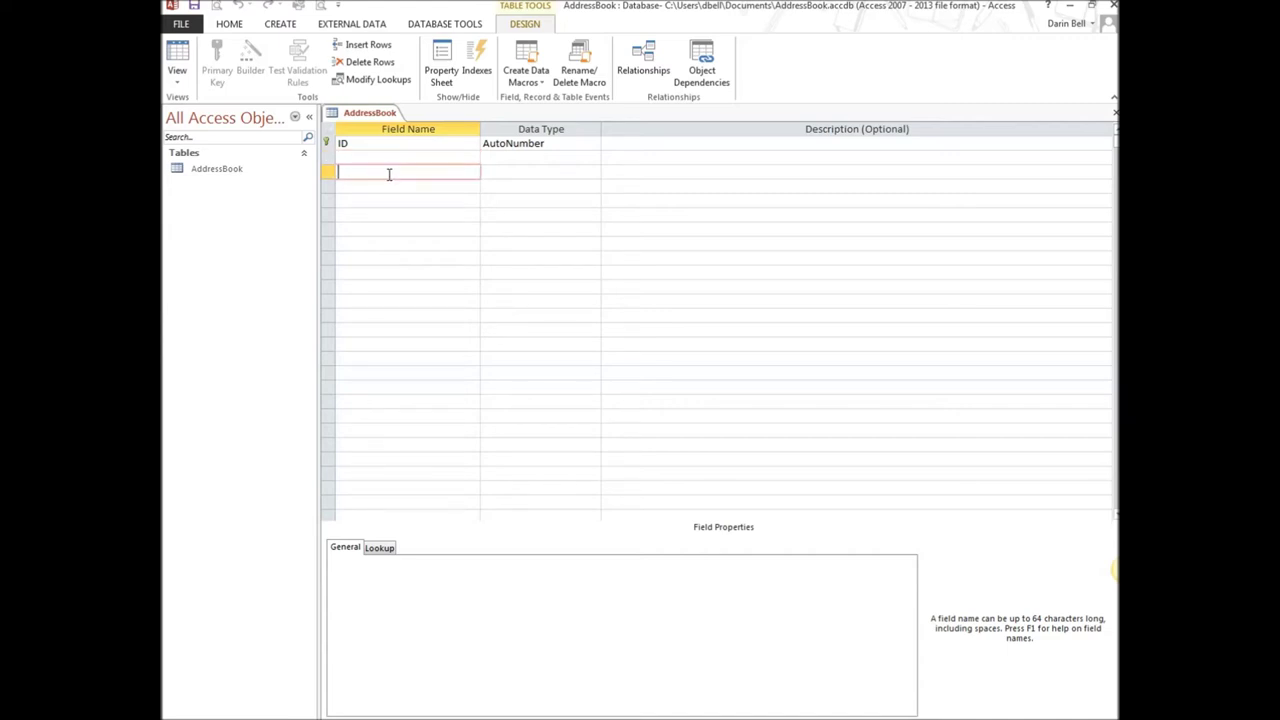
pyautogui.click(400, 157)
pyautogui.click(486, 157)
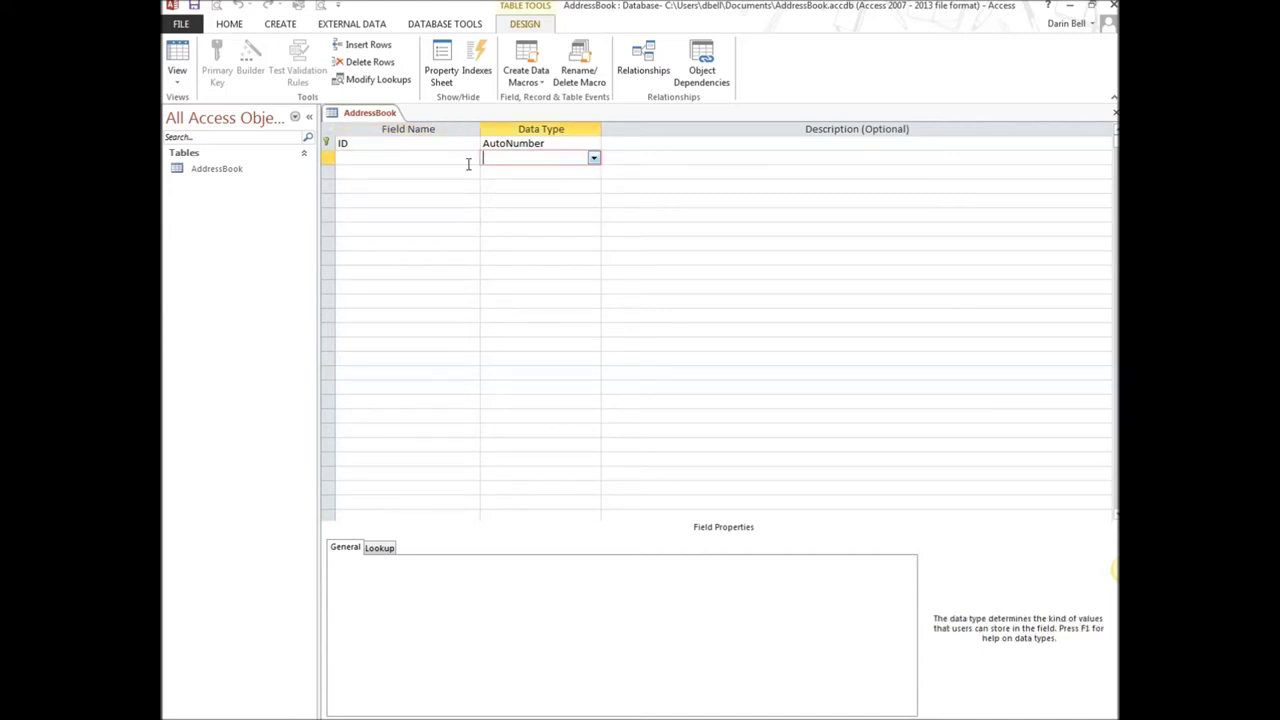
pyautogui.click(365, 160)
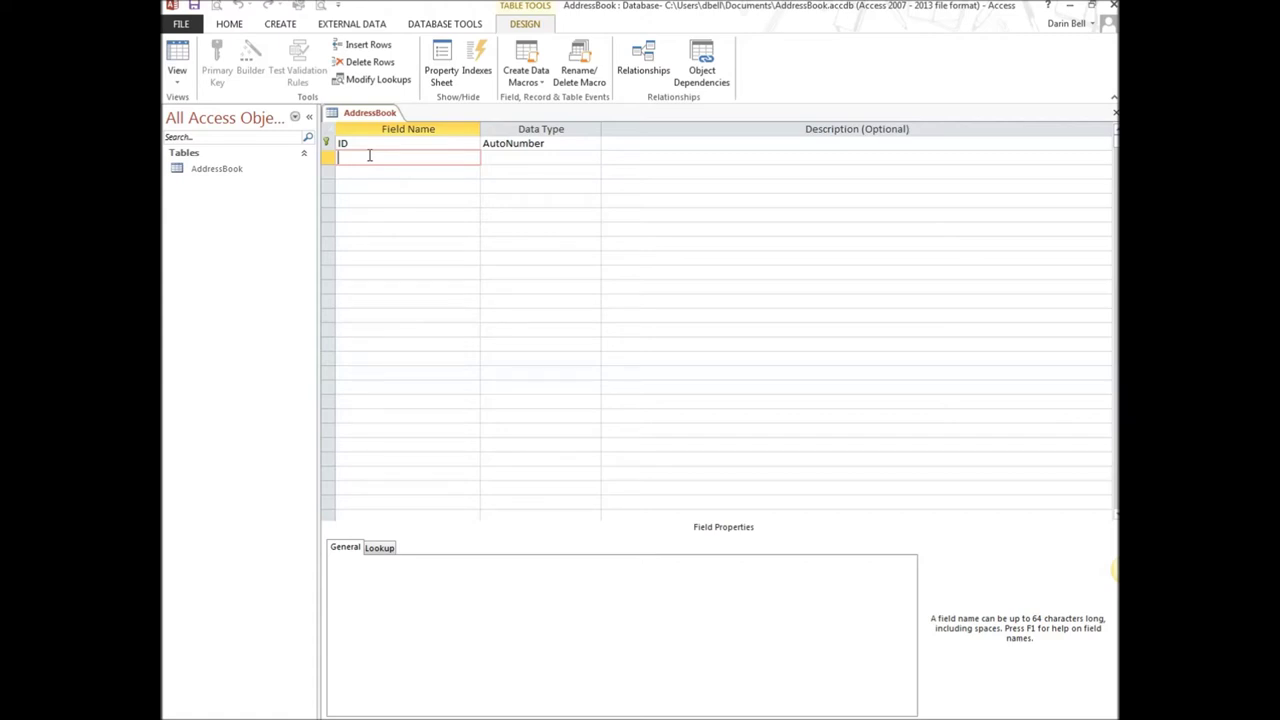
pyautogui.write('Last_Name')
pyautogui.press('Tab')
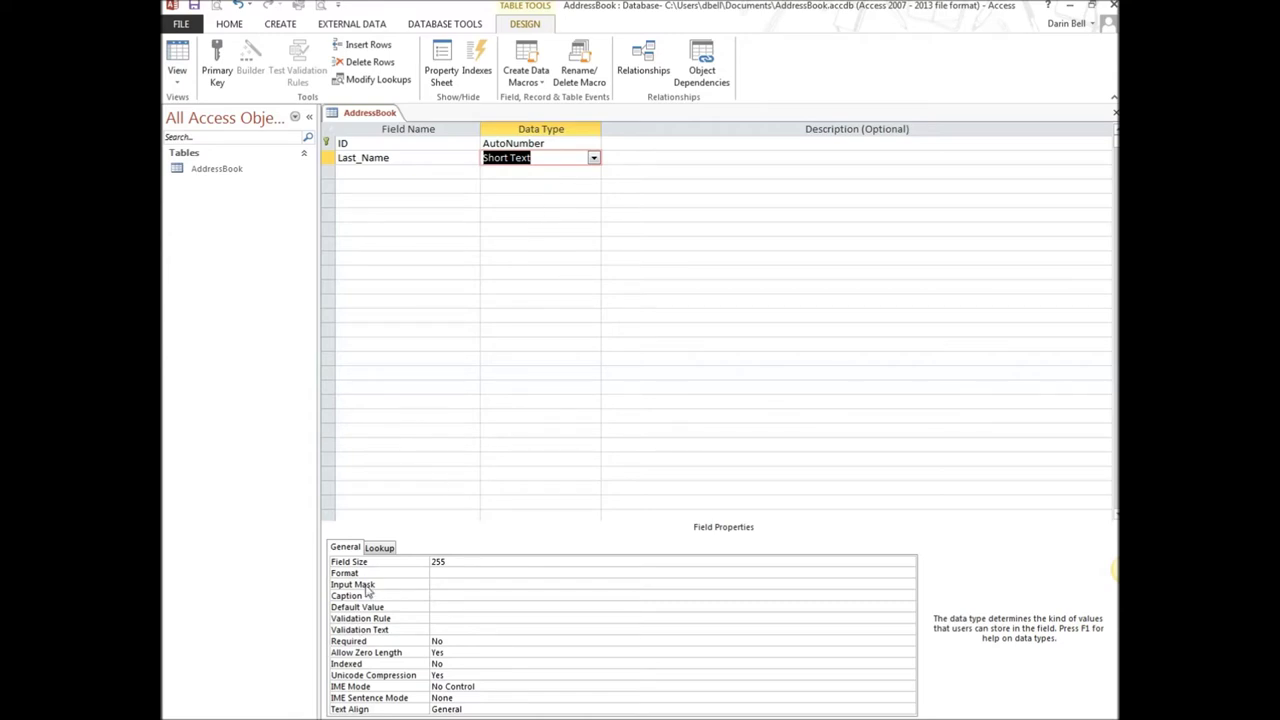
pyautogui.moveTo(460, 562); pyautogui.dragTo(418, 562)
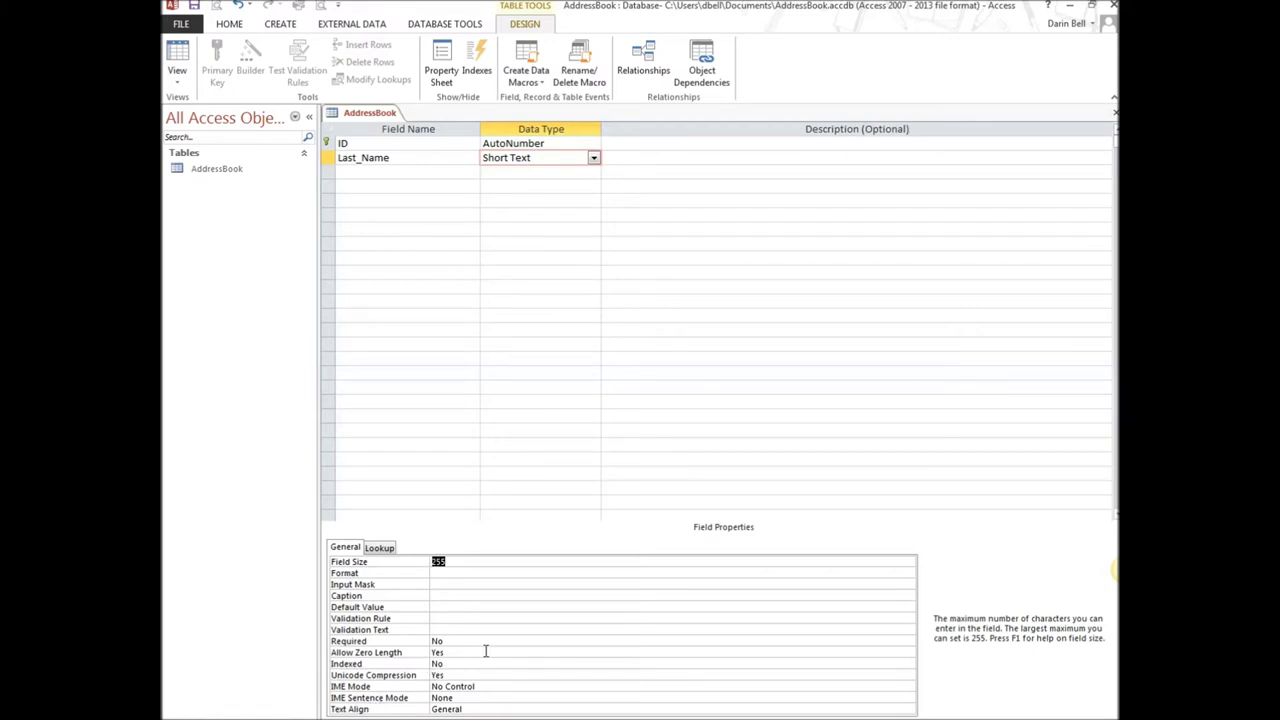
pyautogui.write('15')
pyautogui.click(381, 174)
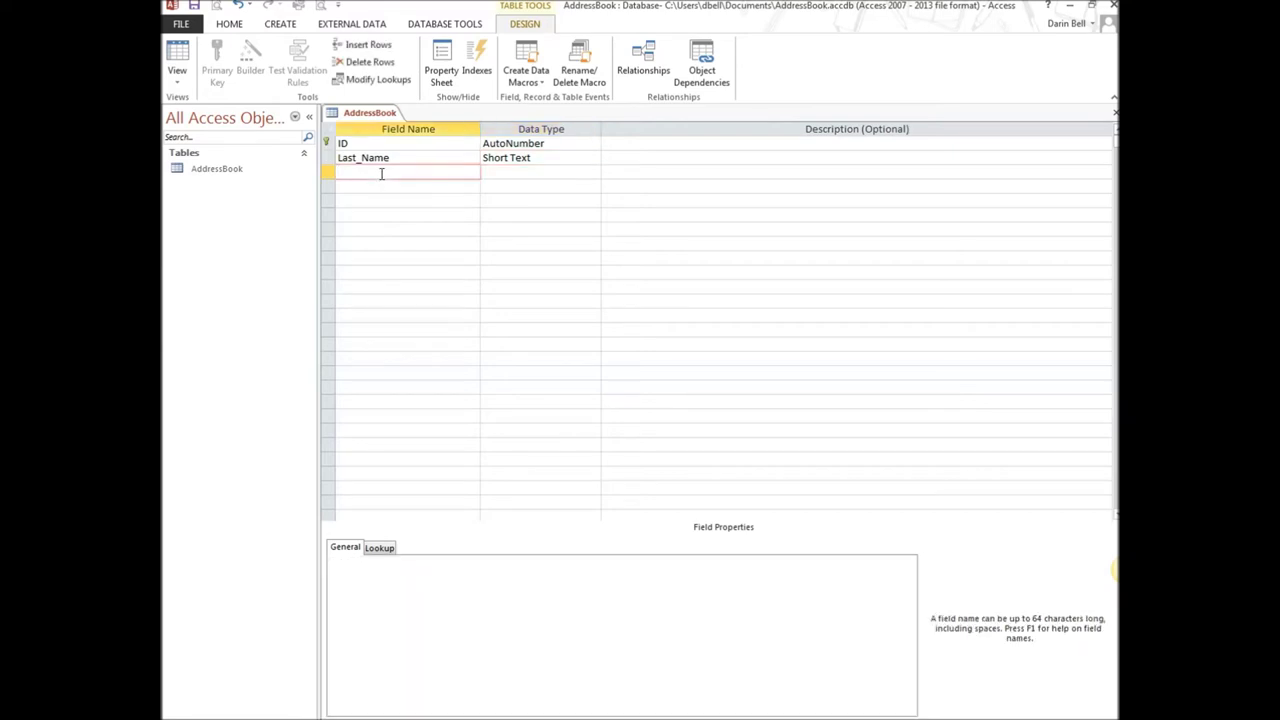
# Add First_Name, Street_Address, City and State fields, keeping Short Text
pyautogui.write('First_Name')
pyautogui.press('Tab')
pyautogui.press('Tab')
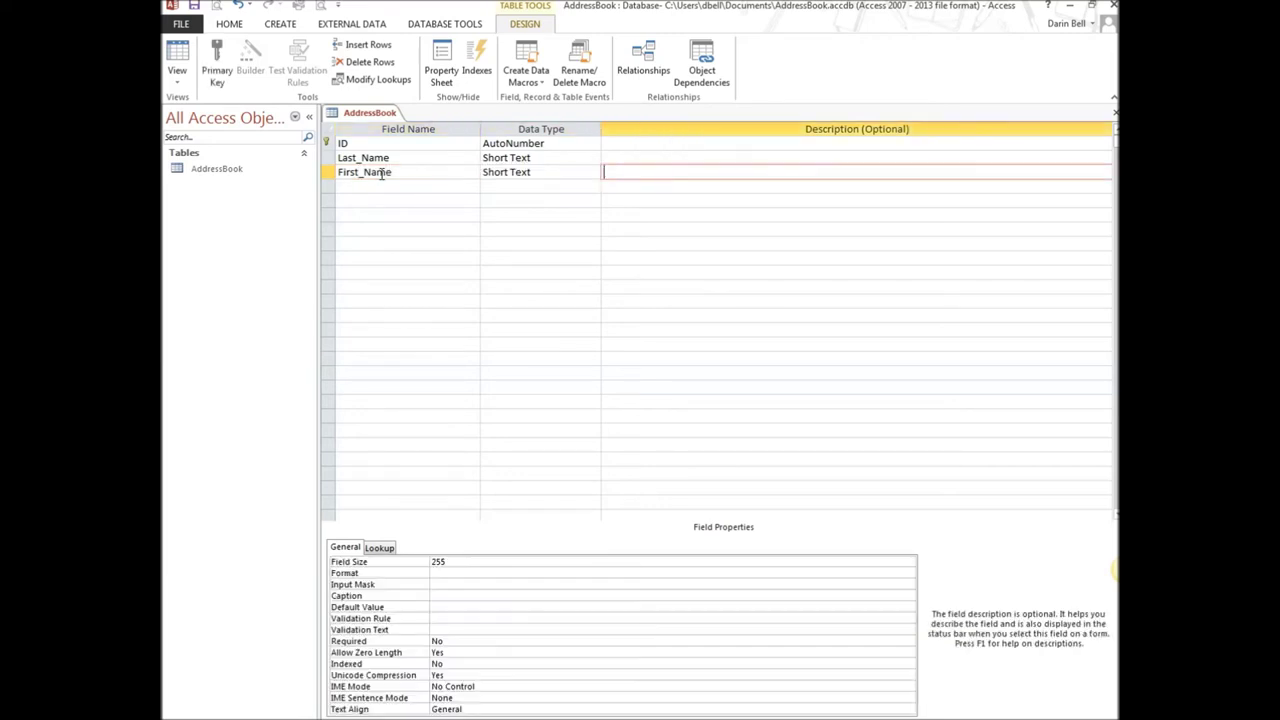
pyautogui.press('Tab')
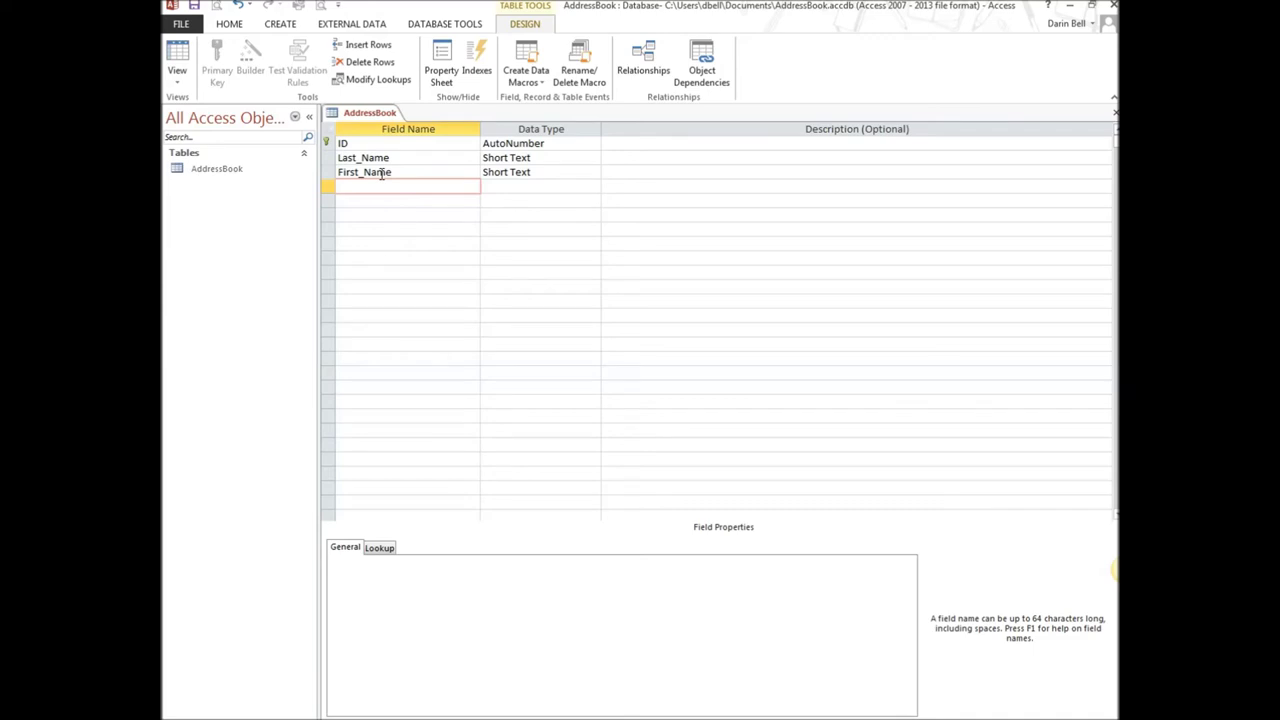
pyautogui.write('Street_Address')
pyautogui.press('Tab')
pyautogui.press('Tab')
pyautogui.press('Tab')
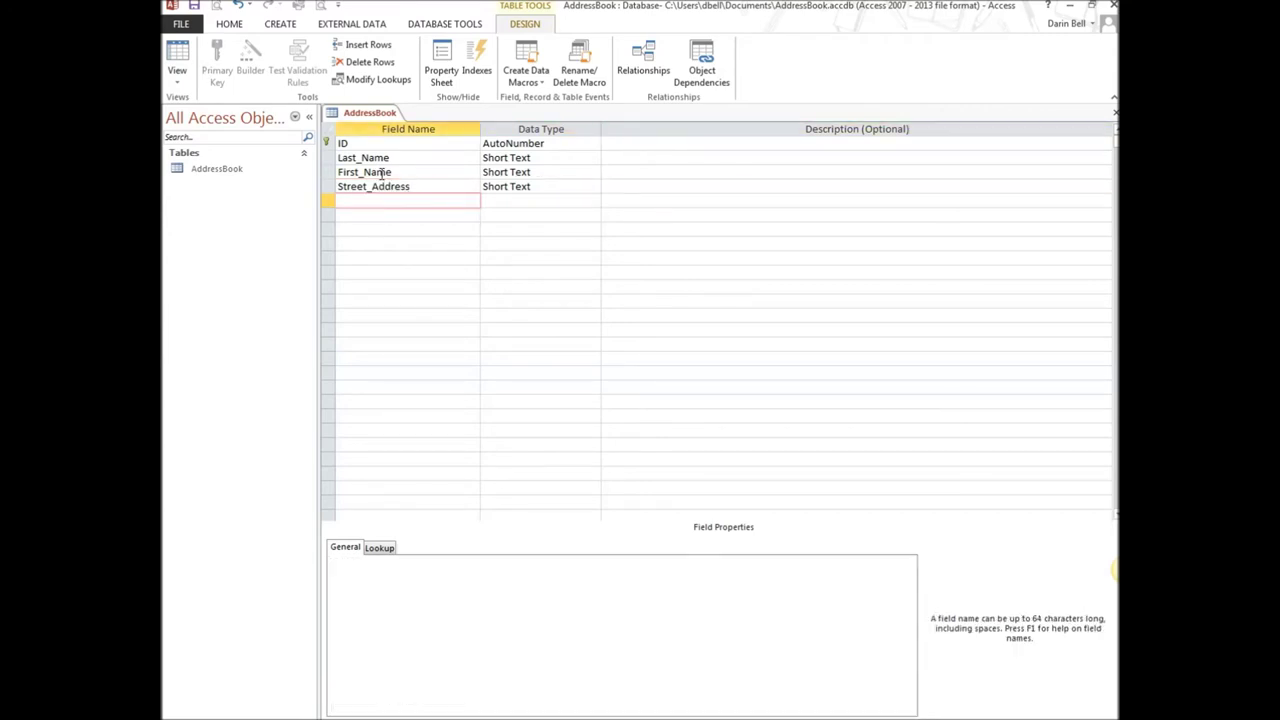
pyautogui.write('City')
pyautogui.press('Tab')
pyautogui.press('Tab')
pyautogui.press('Tab')
pyautogui.press('Tab')
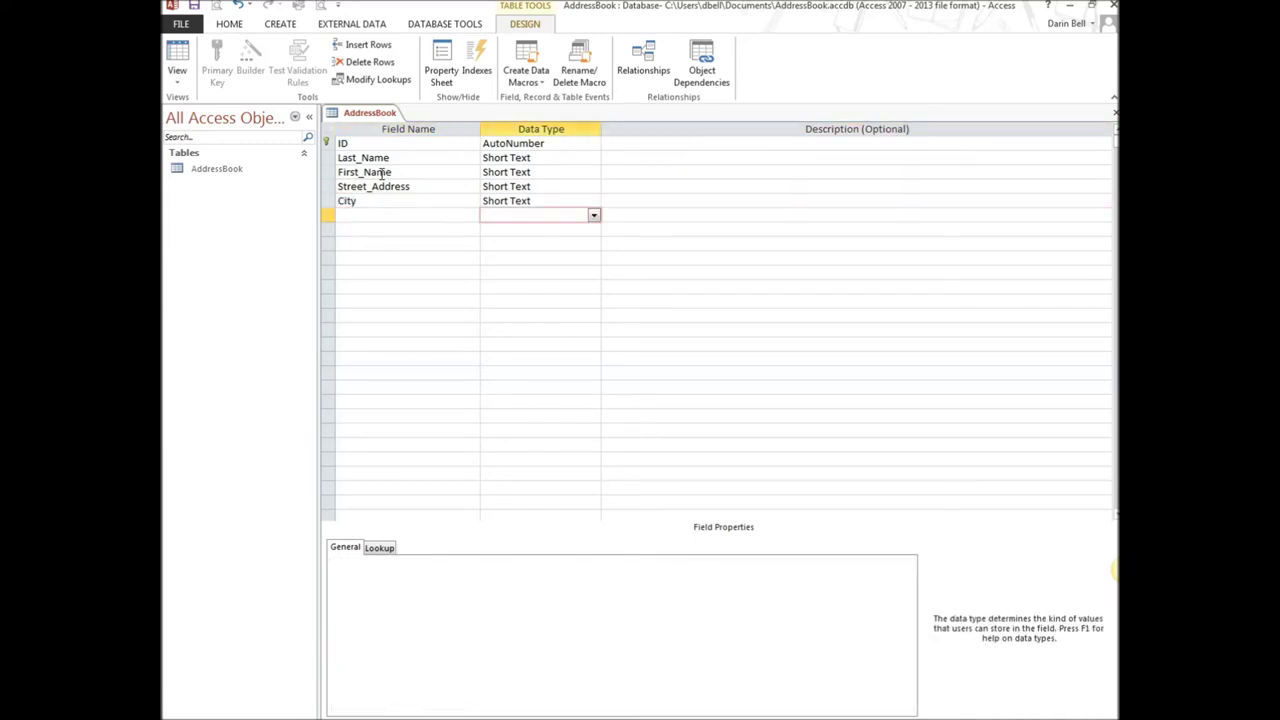
pyautogui.hotkey('shift', 'Tab')
pyautogui.write('State')
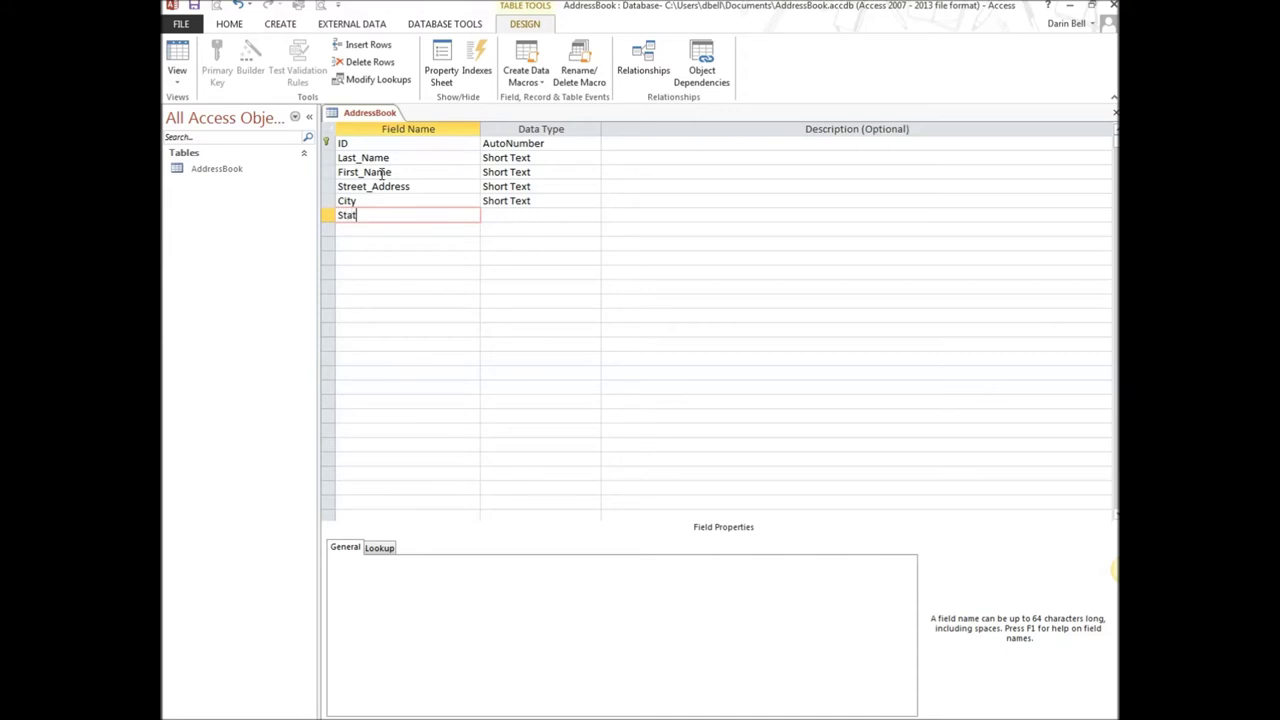
pyautogui.press('Tab')
# Add ZIP, Phone and Birth_Month fields, all as Short Text
pyautogui.press('Tab')
pyautogui.press('Tab')
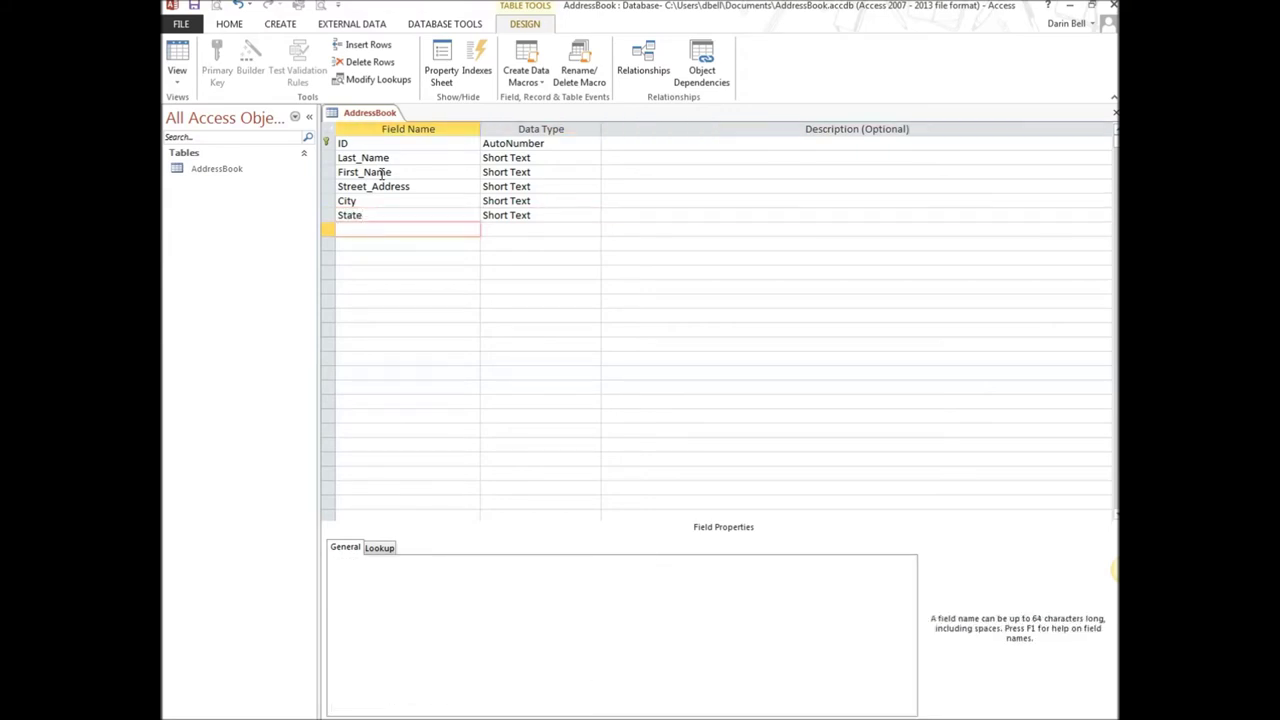
pyautogui.write('ZIP')
pyautogui.press('Tab')
pyautogui.press('Tab')
pyautogui.press('Tab')
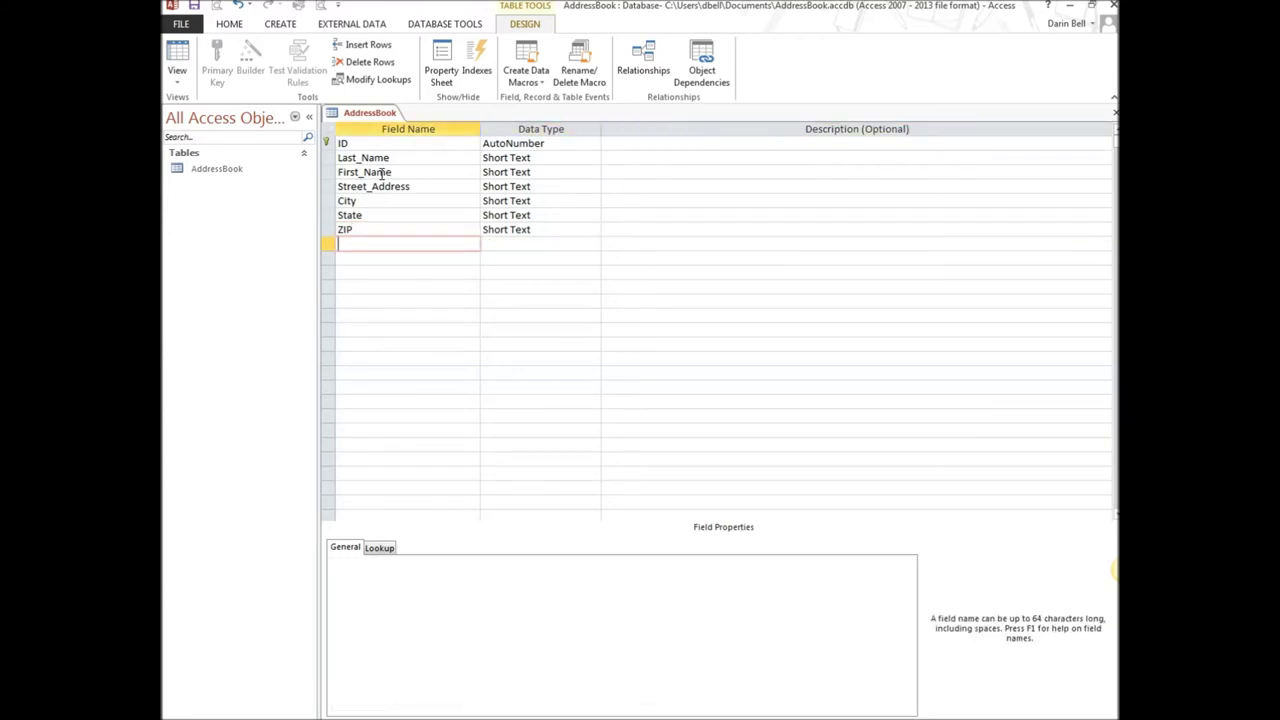
pyautogui.write('Phone')
pyautogui.press('Tab')
pyautogui.press('Tab')
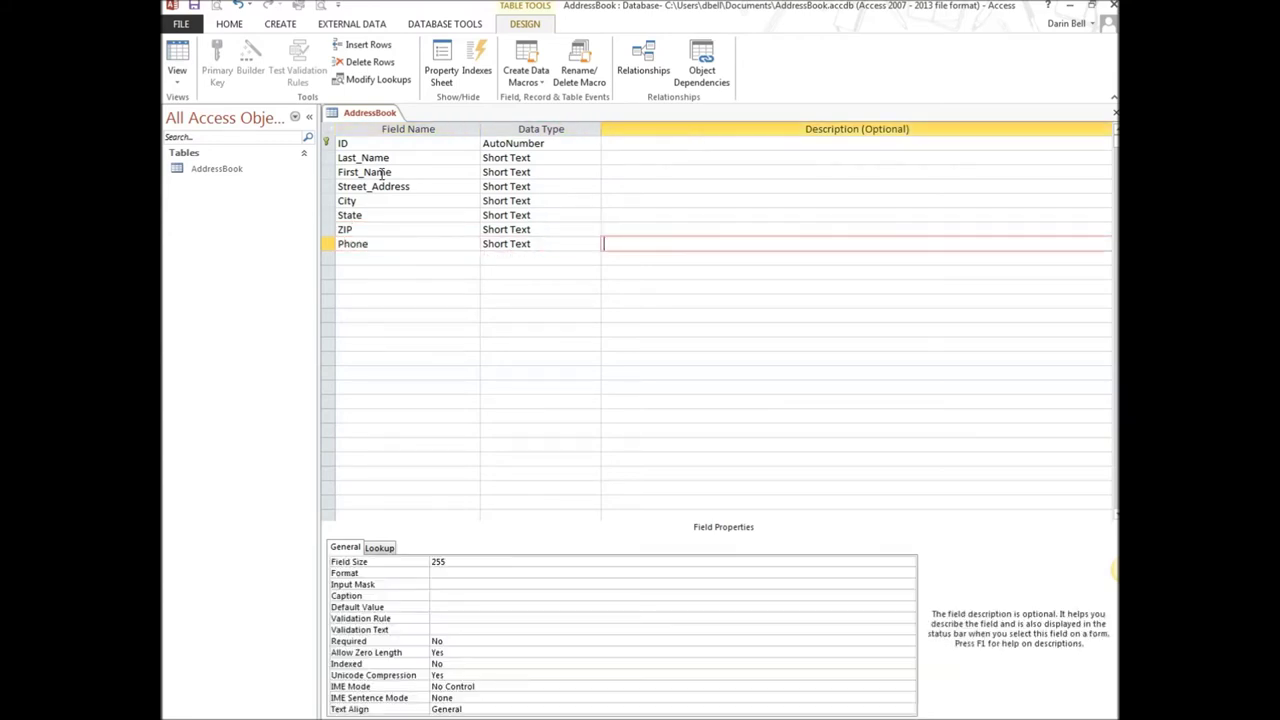
pyautogui.press('Tab')
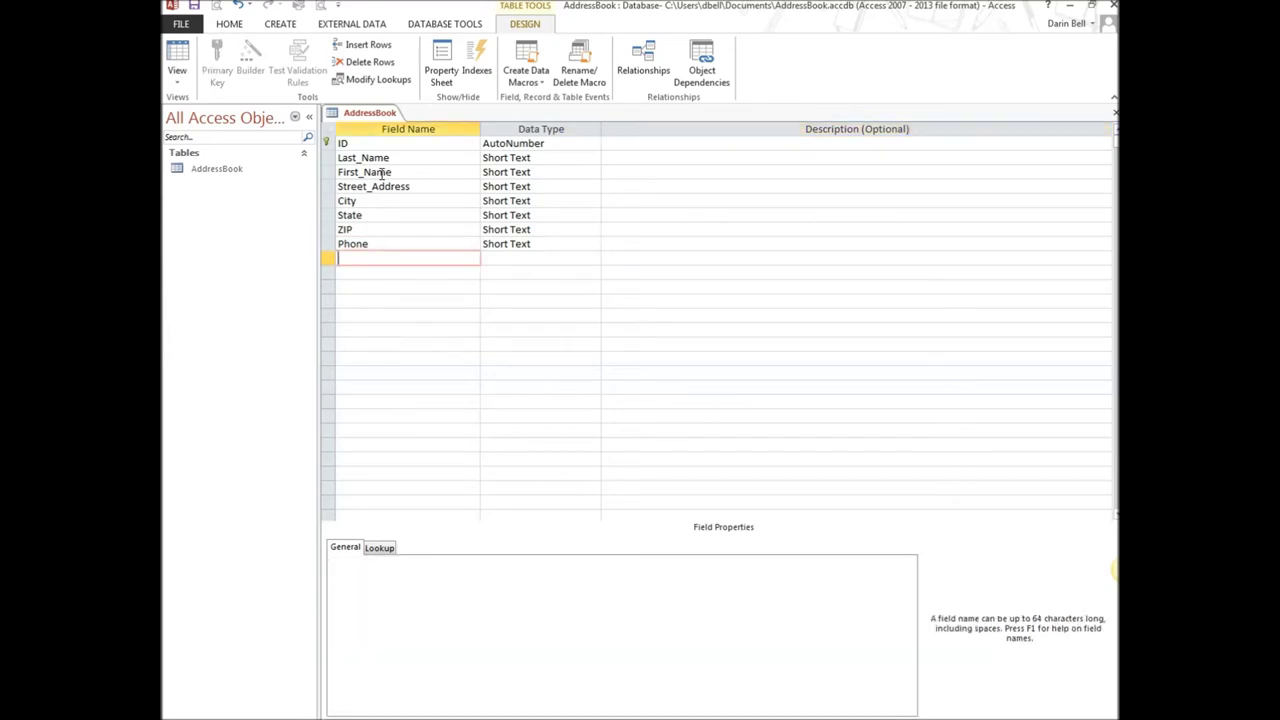
pyautogui.write('Birth_Month')
pyautogui.press('Tab')
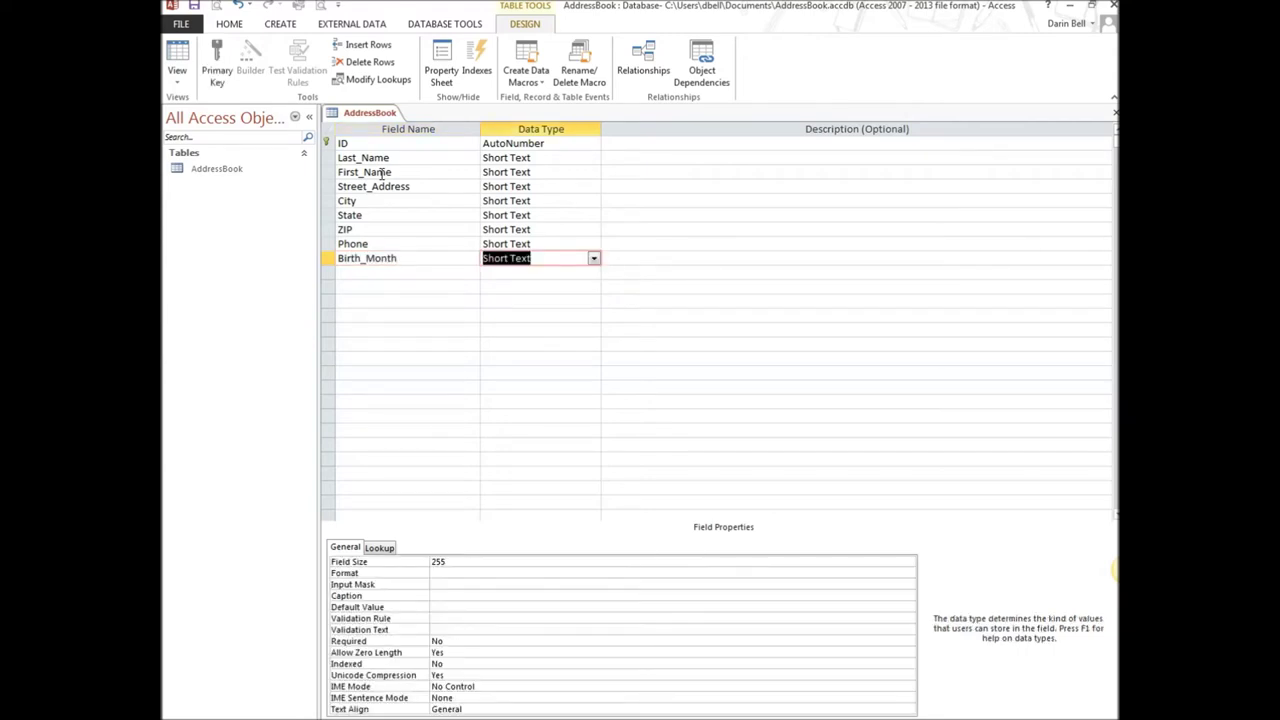
# Set First_Name's field size to 15 and Street_Address's to 50
pyautogui.click(389, 172)
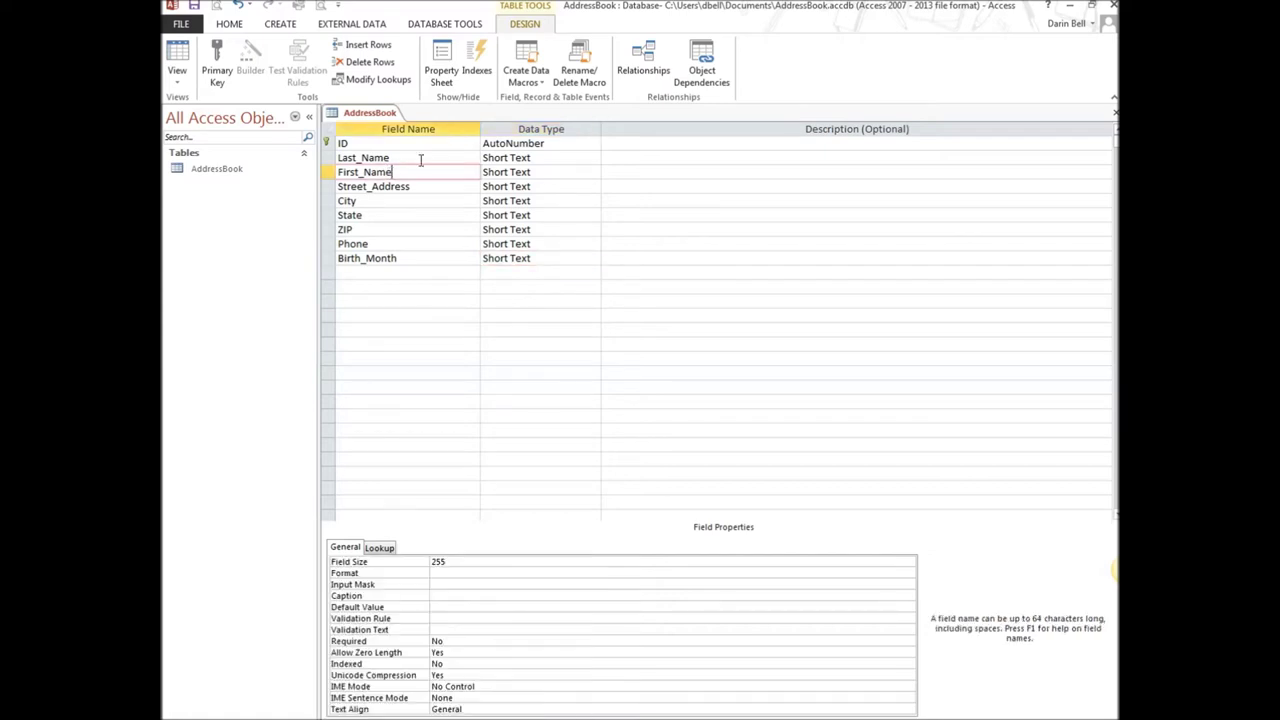
pyautogui.click(448, 146)
pyautogui.click(431, 157)
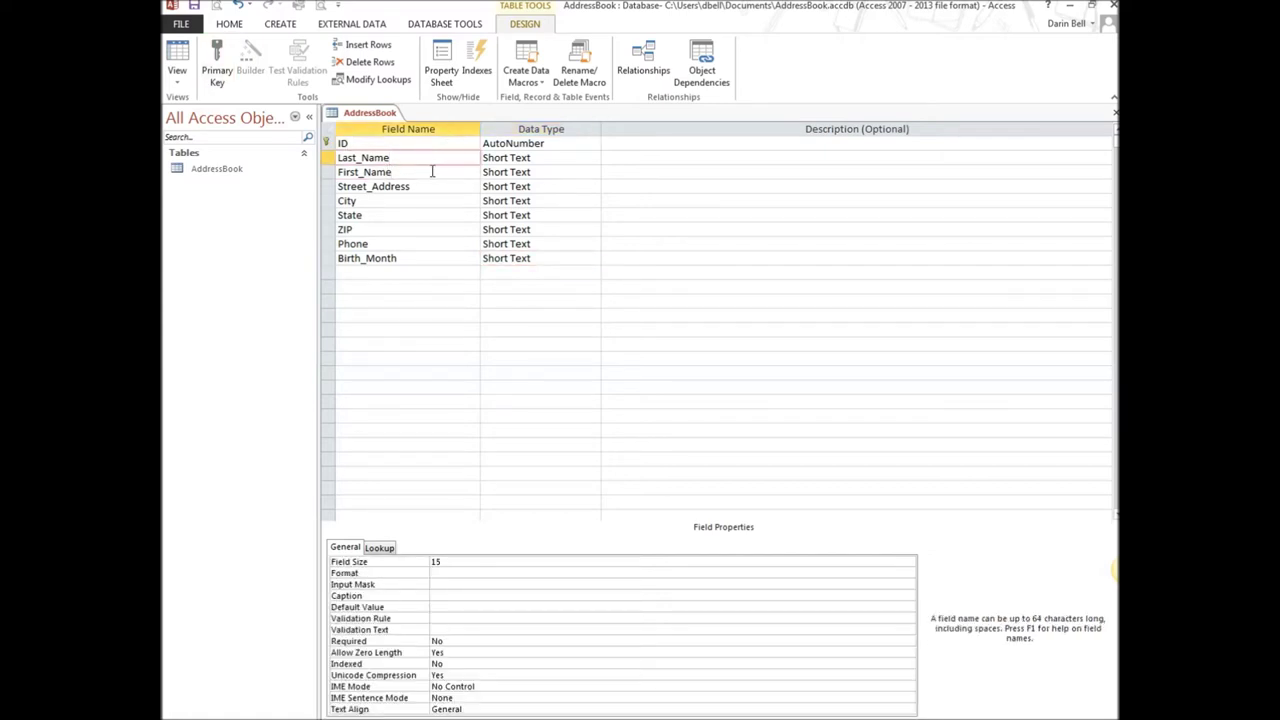
pyautogui.click(451, 174)
pyautogui.click(455, 561)
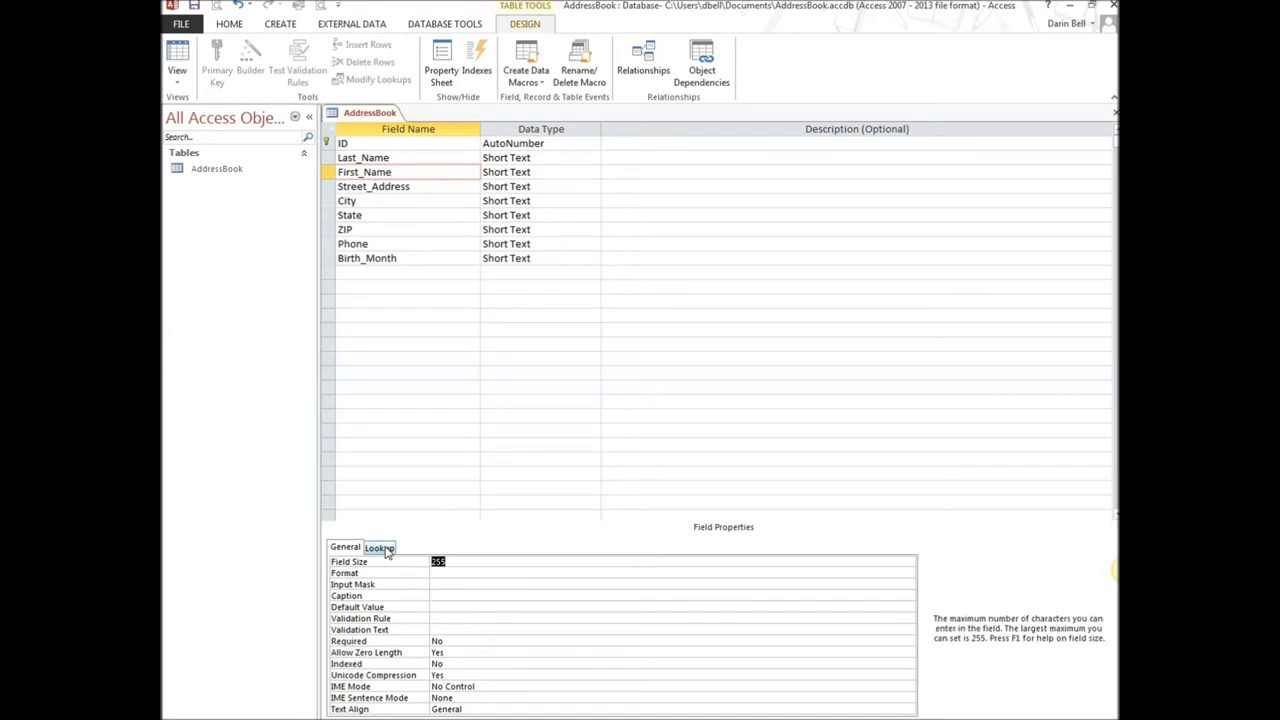
pyautogui.write('15')
pyautogui.click(455, 186)
pyautogui.click(507, 186)
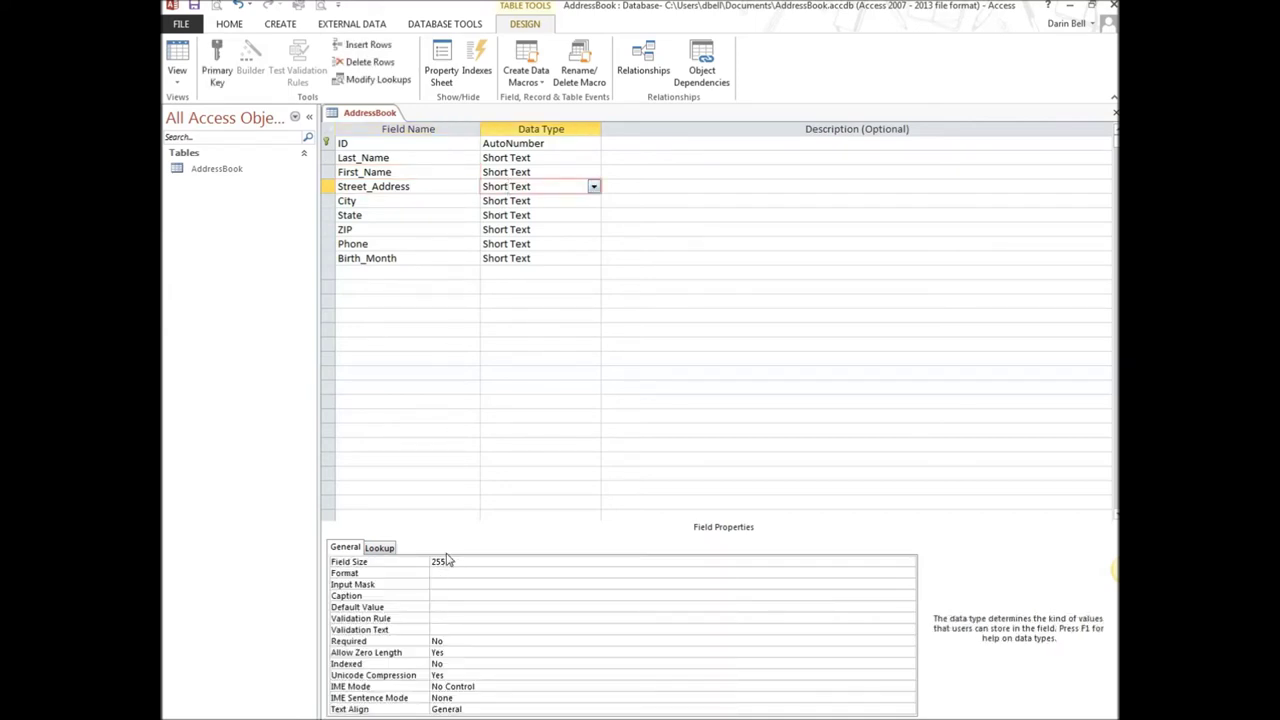
pyautogui.moveTo(449, 562); pyautogui.dragTo(414, 563)
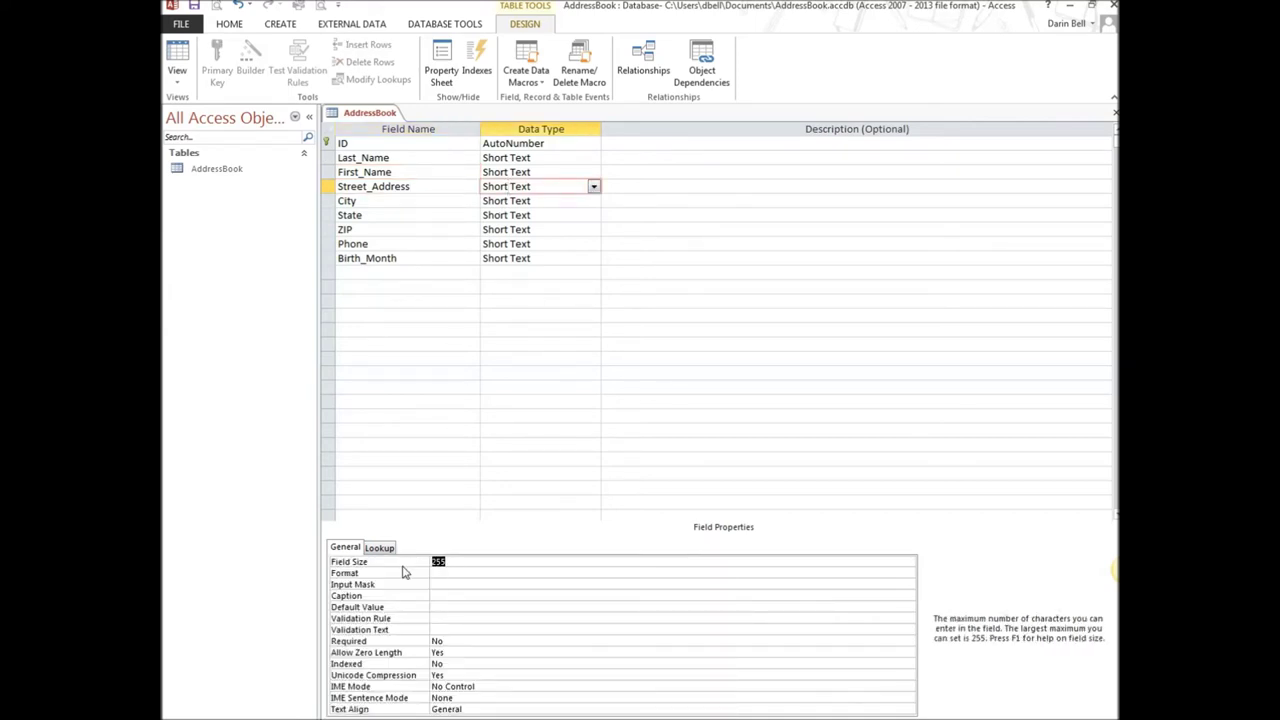
pyautogui.write('50')
# Set City's field size to 15 and State's to 2
pyautogui.click(560, 202)
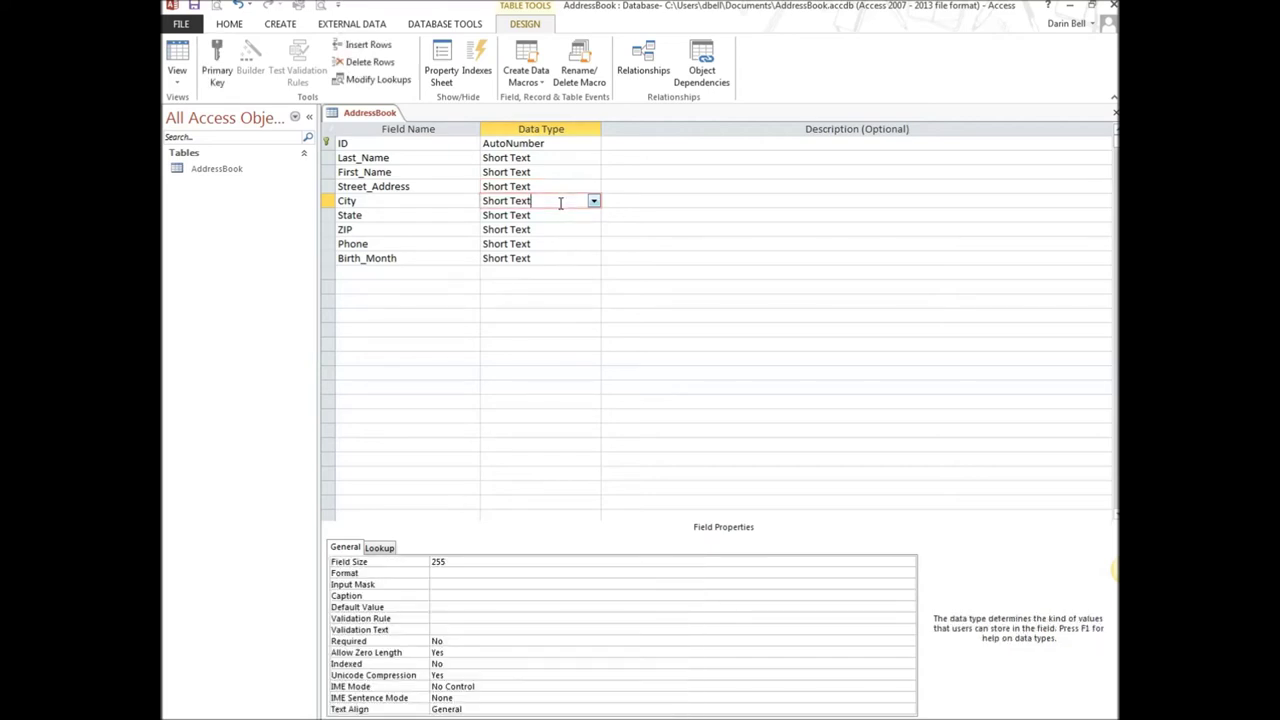
pyautogui.click(463, 562)
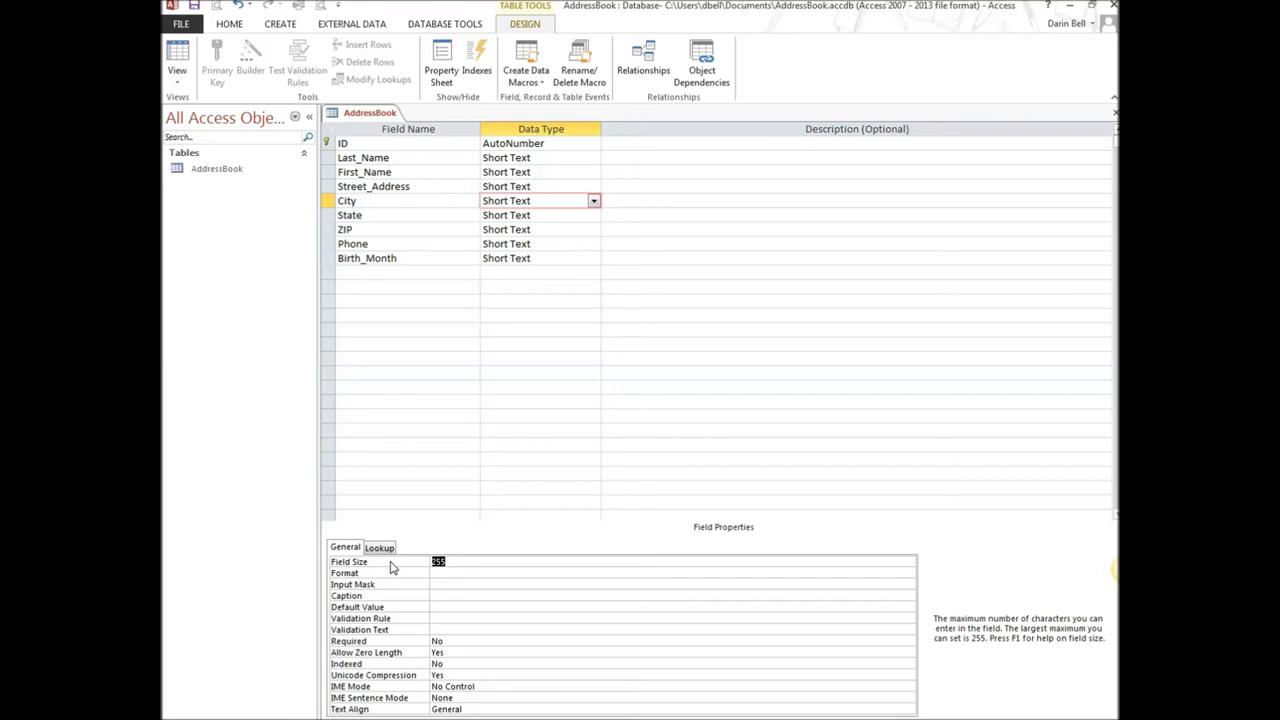
pyautogui.write('15')
pyautogui.click(571, 216)
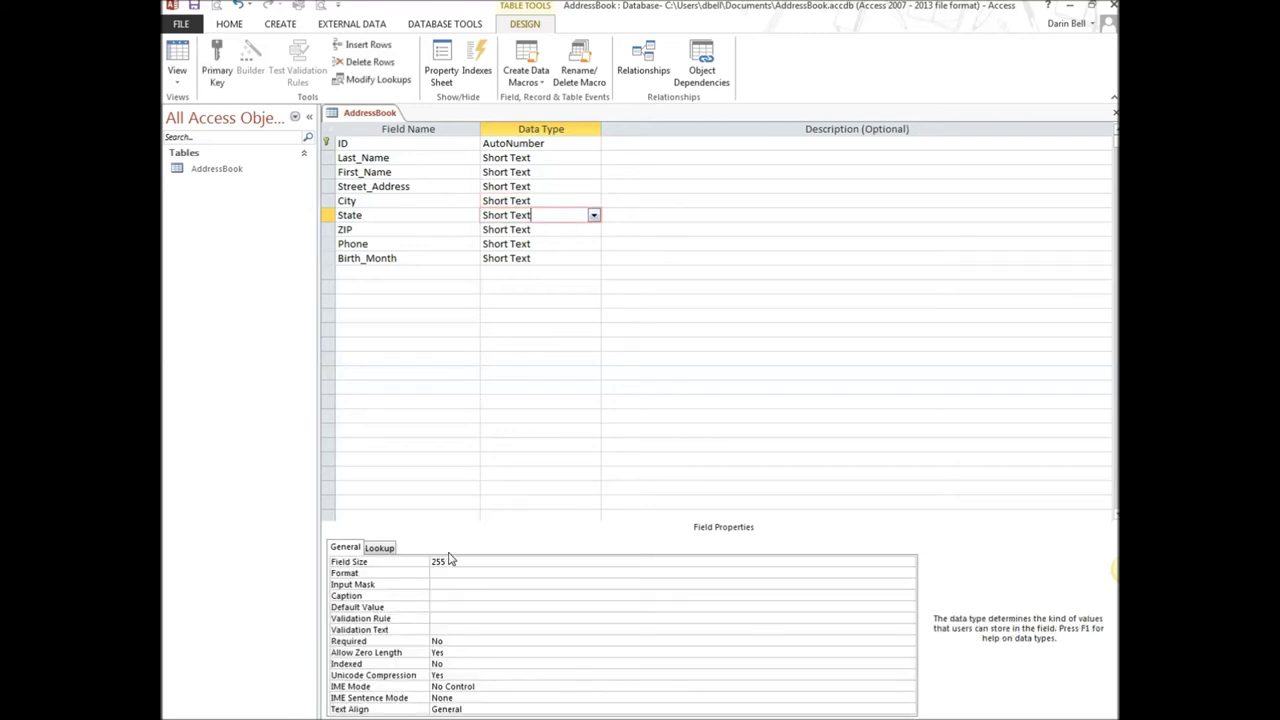
pyautogui.moveTo(453, 558); pyautogui.dragTo(408, 563)
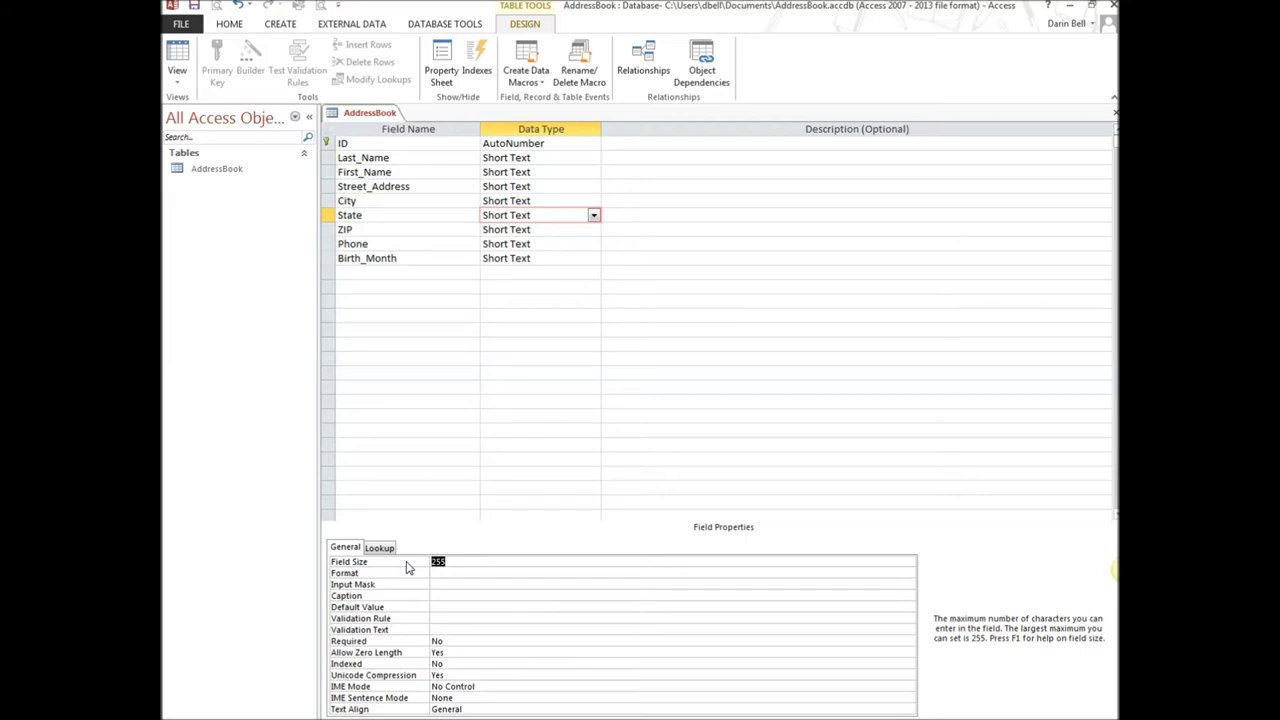
pyautogui.write('2')
pyautogui.click(552, 229)
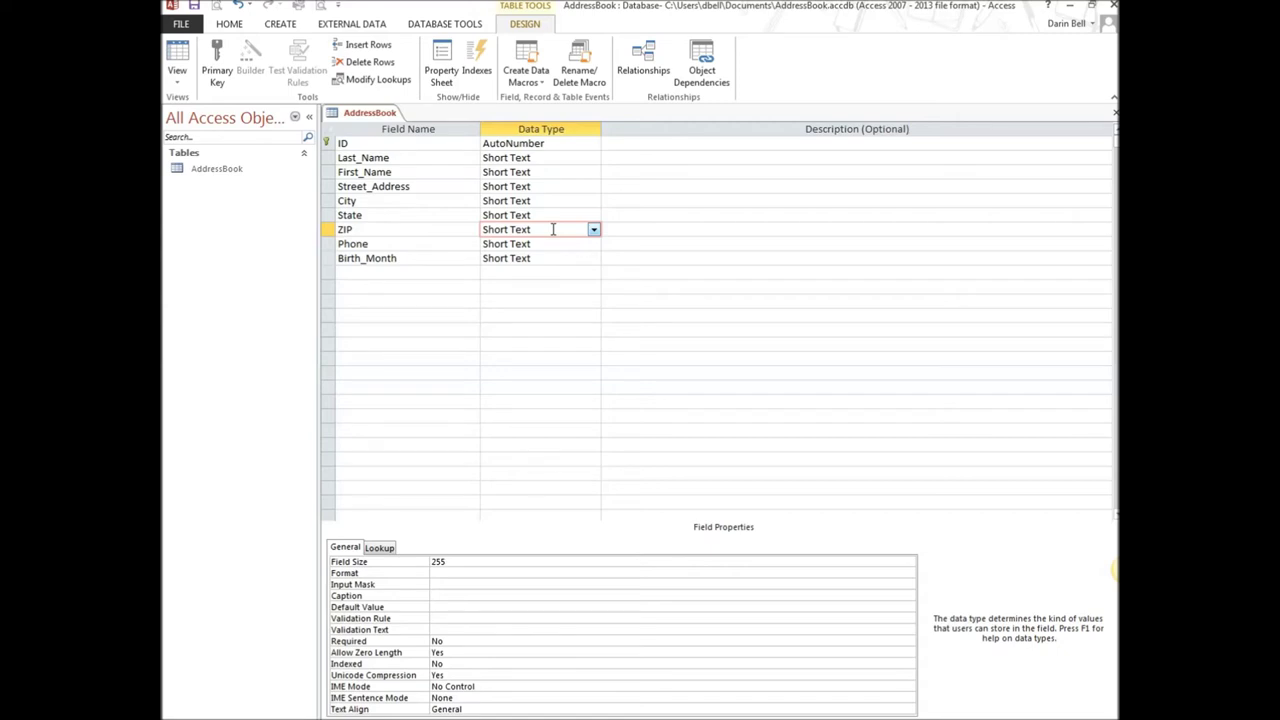
# Clear the invalid '10' from ZIP's data type, keeping it Short Text
pyautogui.write('10')
pyautogui.press('Return')
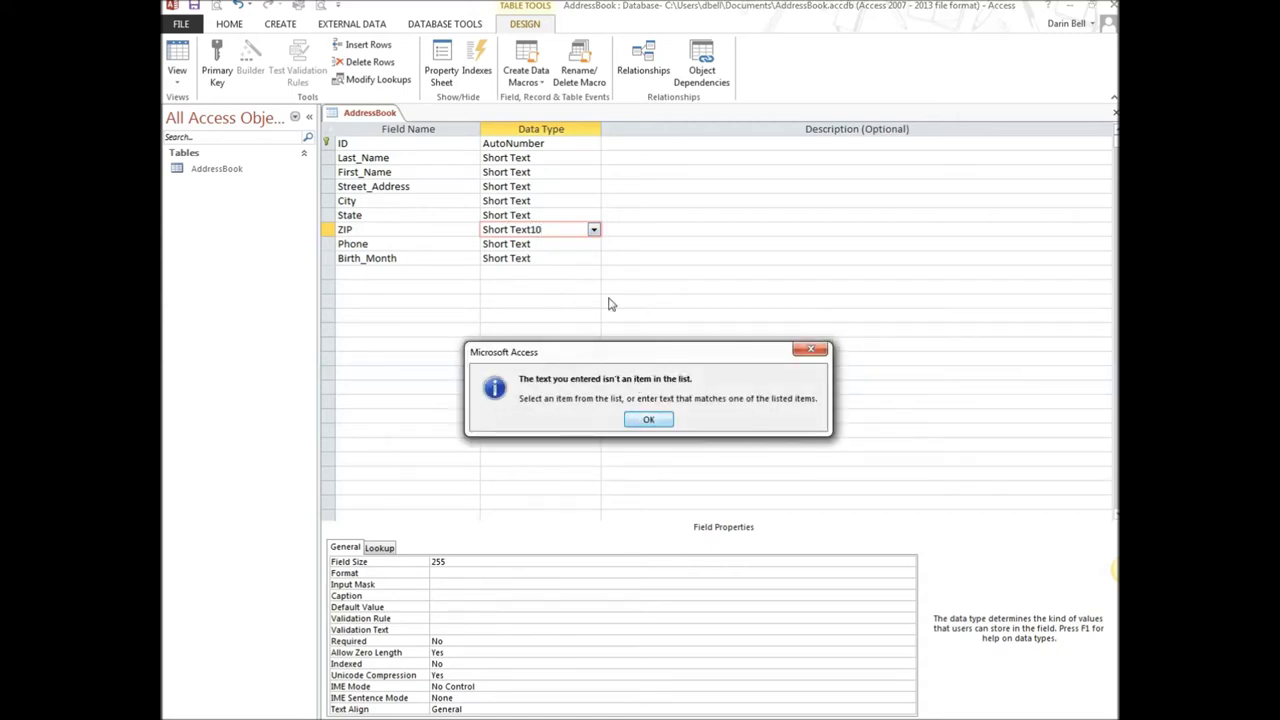
pyautogui.click(545, 234)
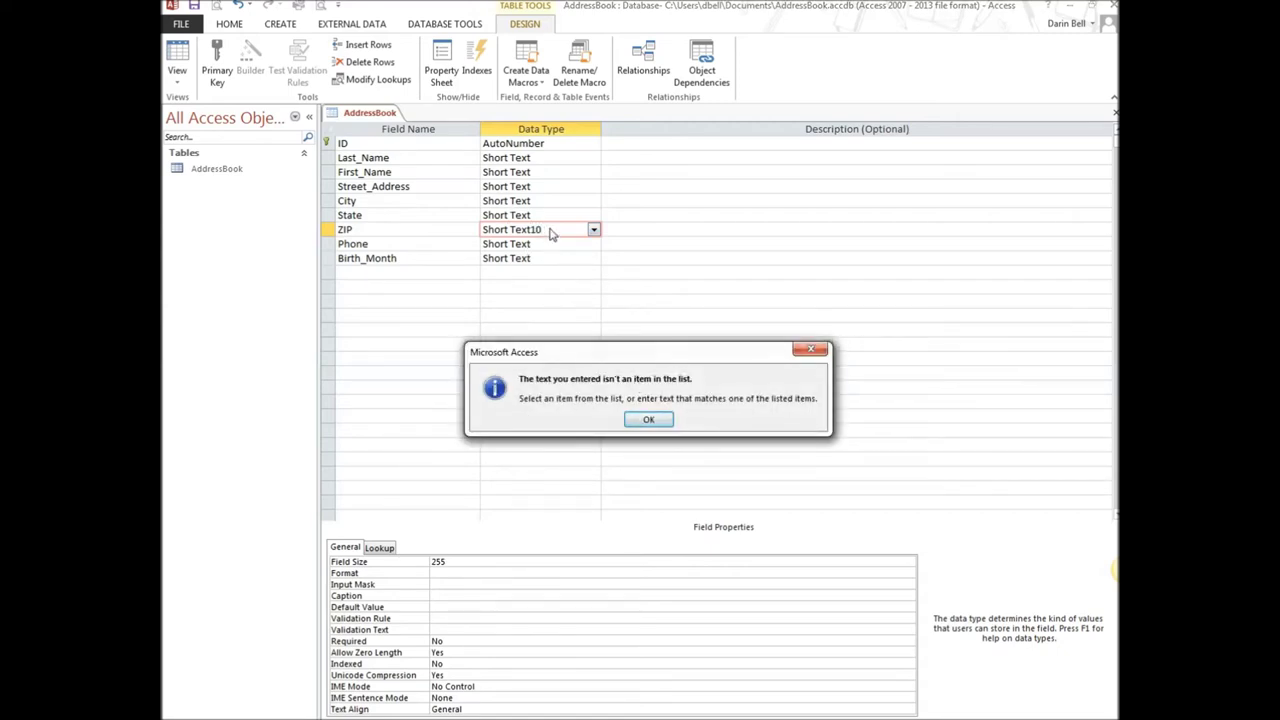
pyautogui.click(648, 419)
pyautogui.press('BackSpace')
pyautogui.press('BackSpace')
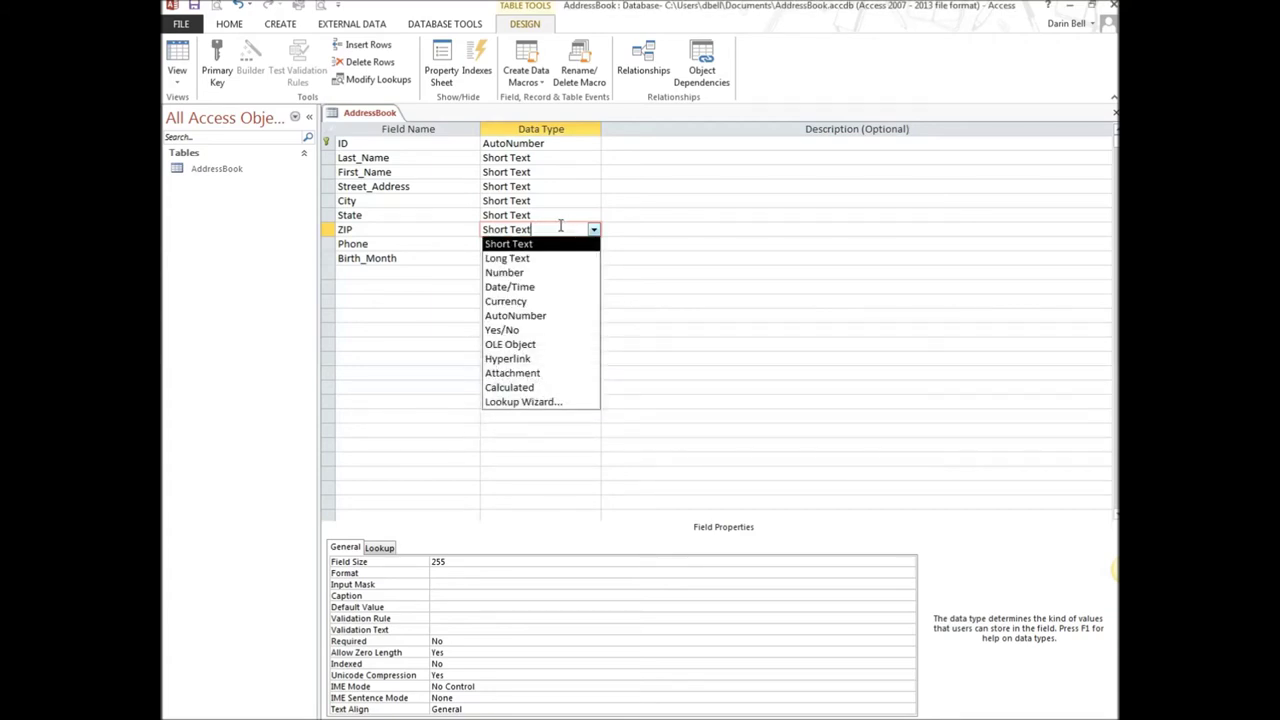
pyautogui.press('Tab')
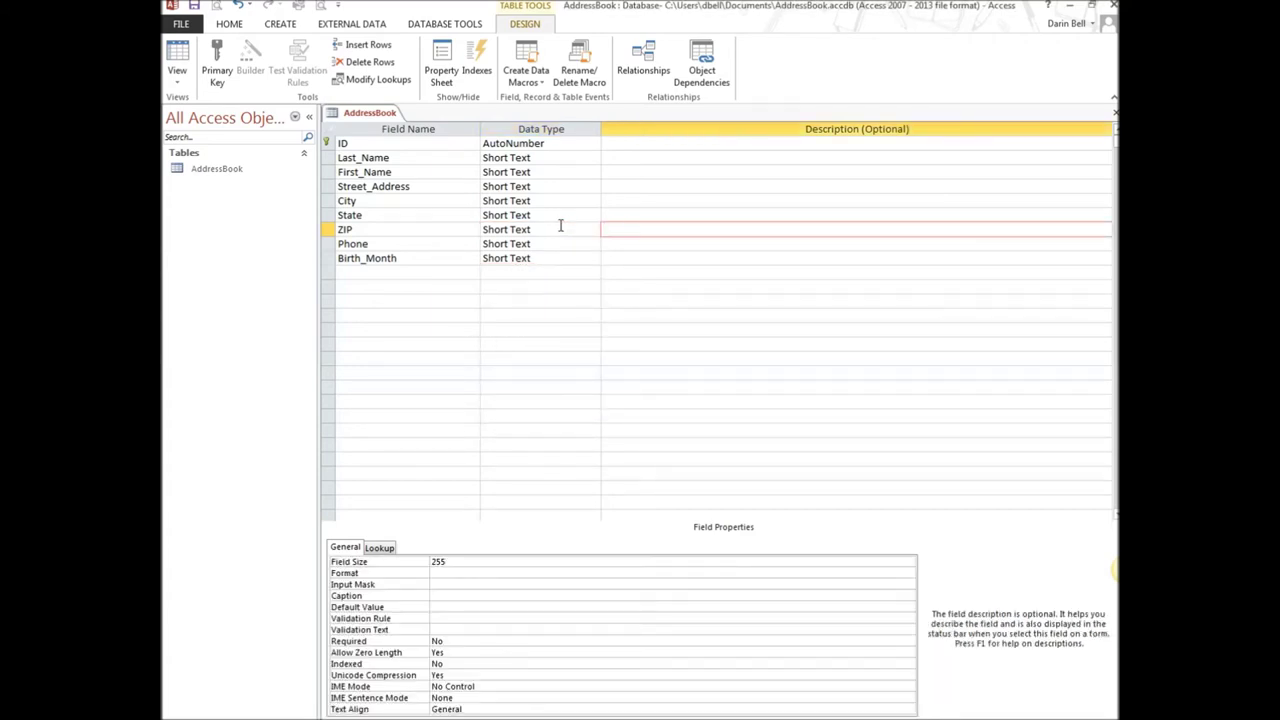
# Set ZIP's field size to 10 and Phone's to 14
pyautogui.click(539, 230)
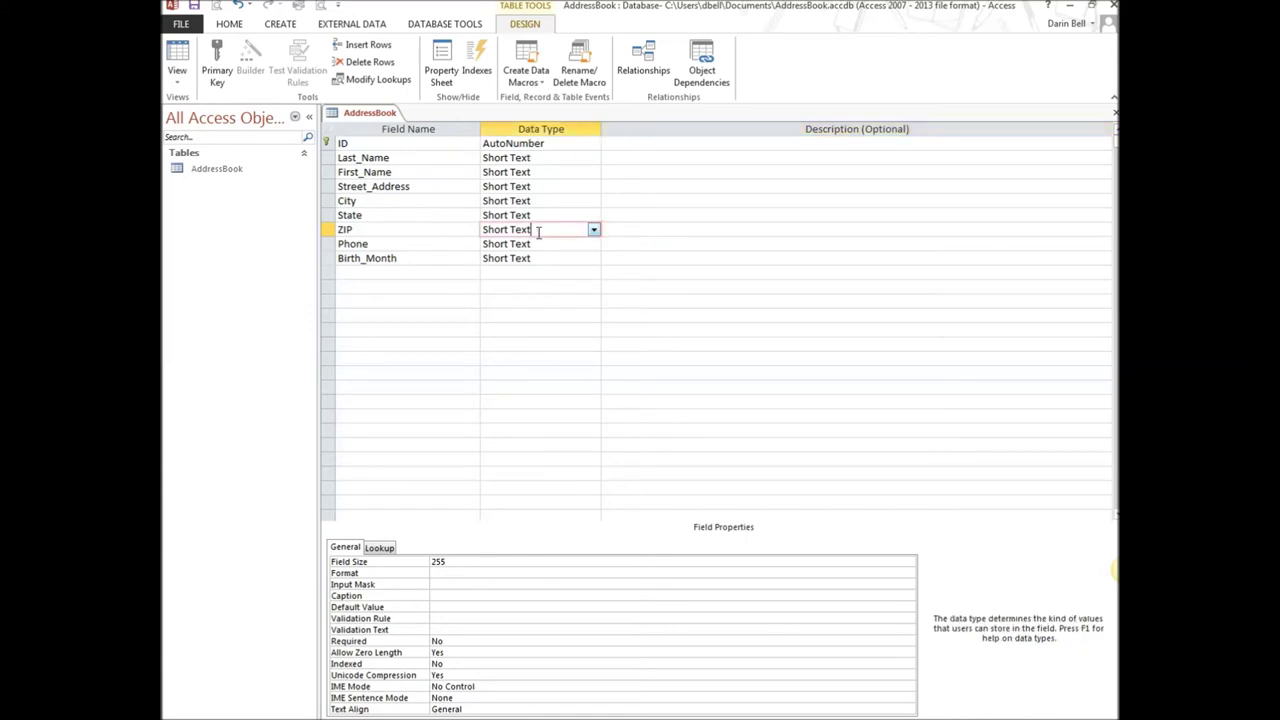
pyautogui.click(379, 562)
pyautogui.write('10')
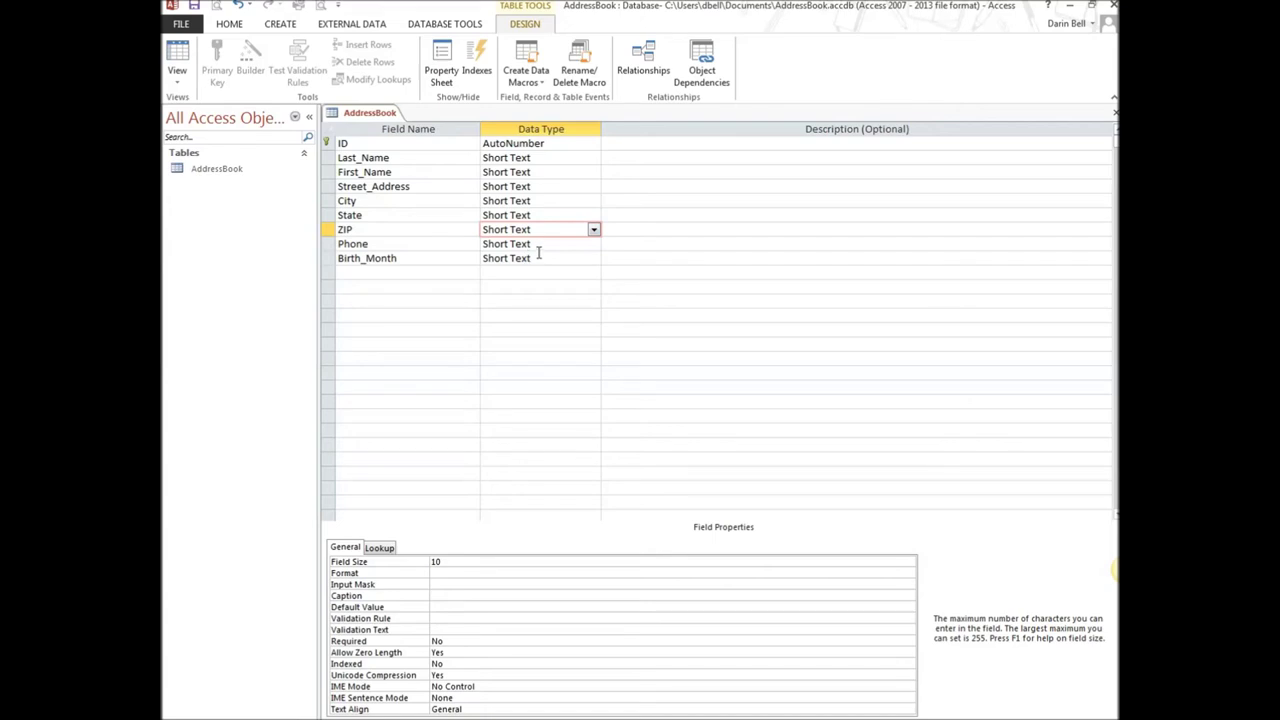
pyautogui.click(543, 244)
pyautogui.click(388, 565)
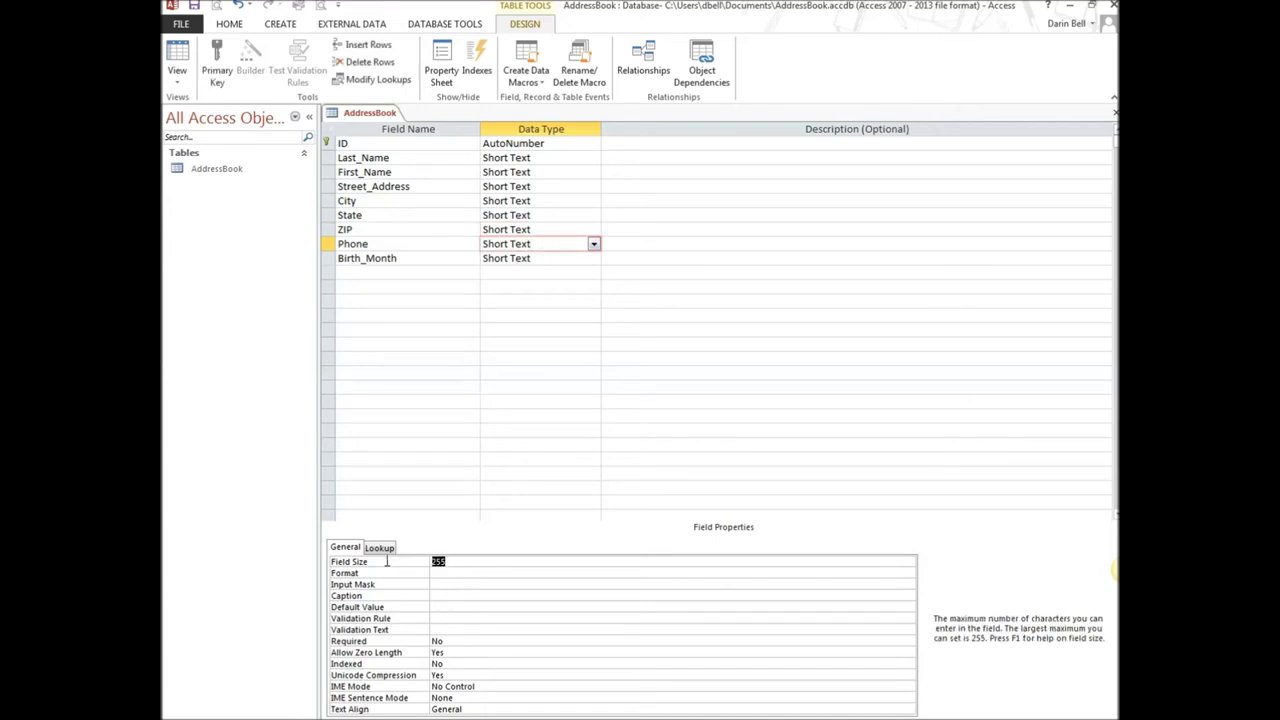
pyautogui.write('14')
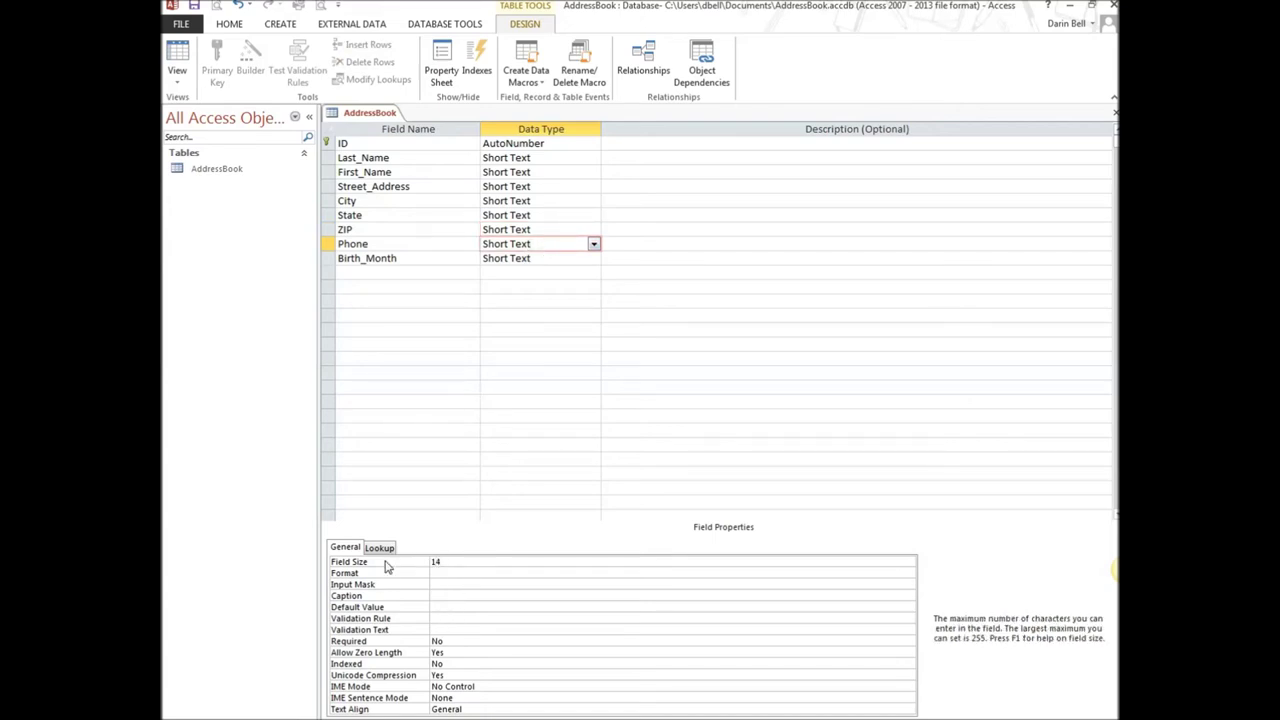
pyautogui.click(448, 585)
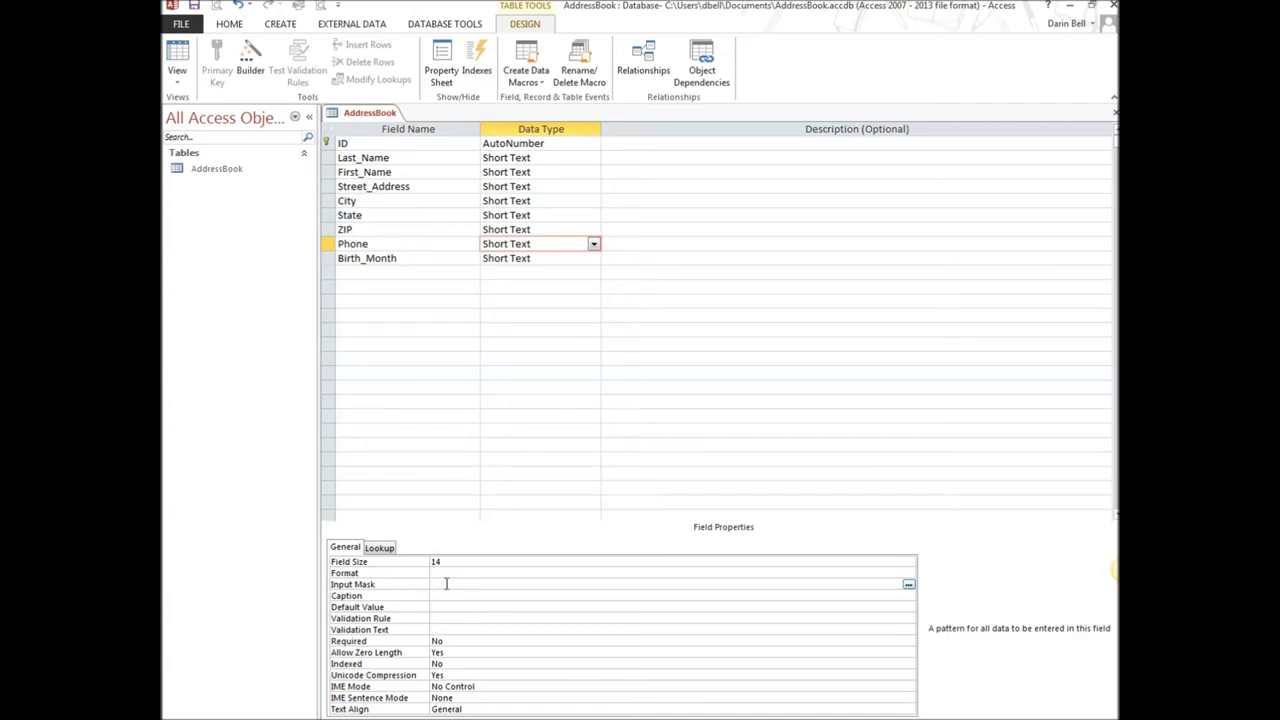
# Save the table and apply the Phone Number input mask, storing symbols with the data
pyautogui.click(909, 588)
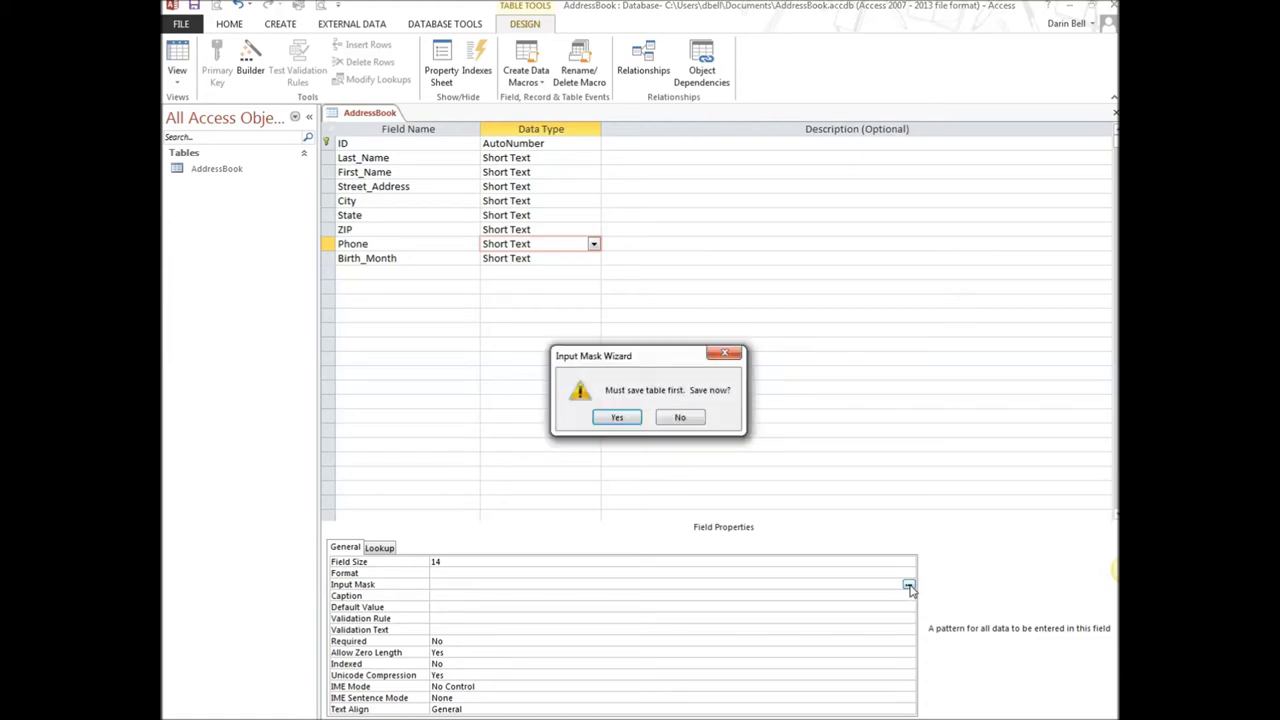
pyautogui.click(620, 418)
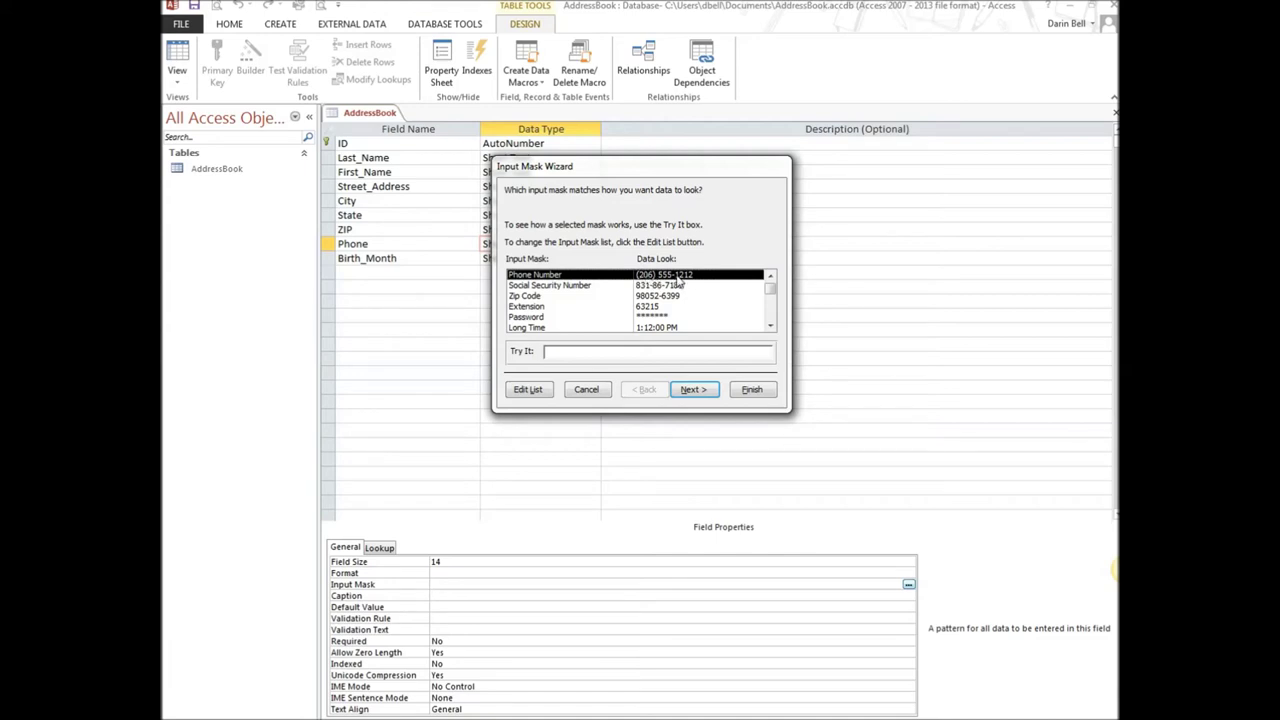
pyautogui.click(704, 391)
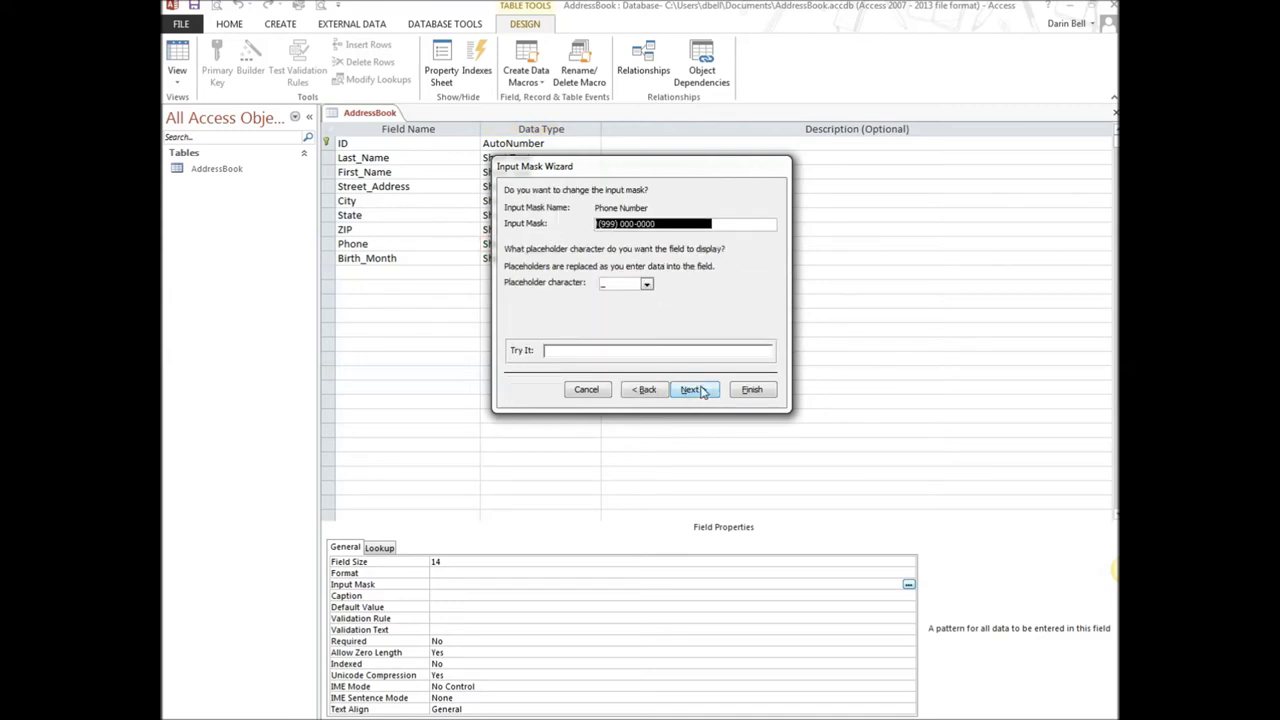
pyautogui.click(703, 390)
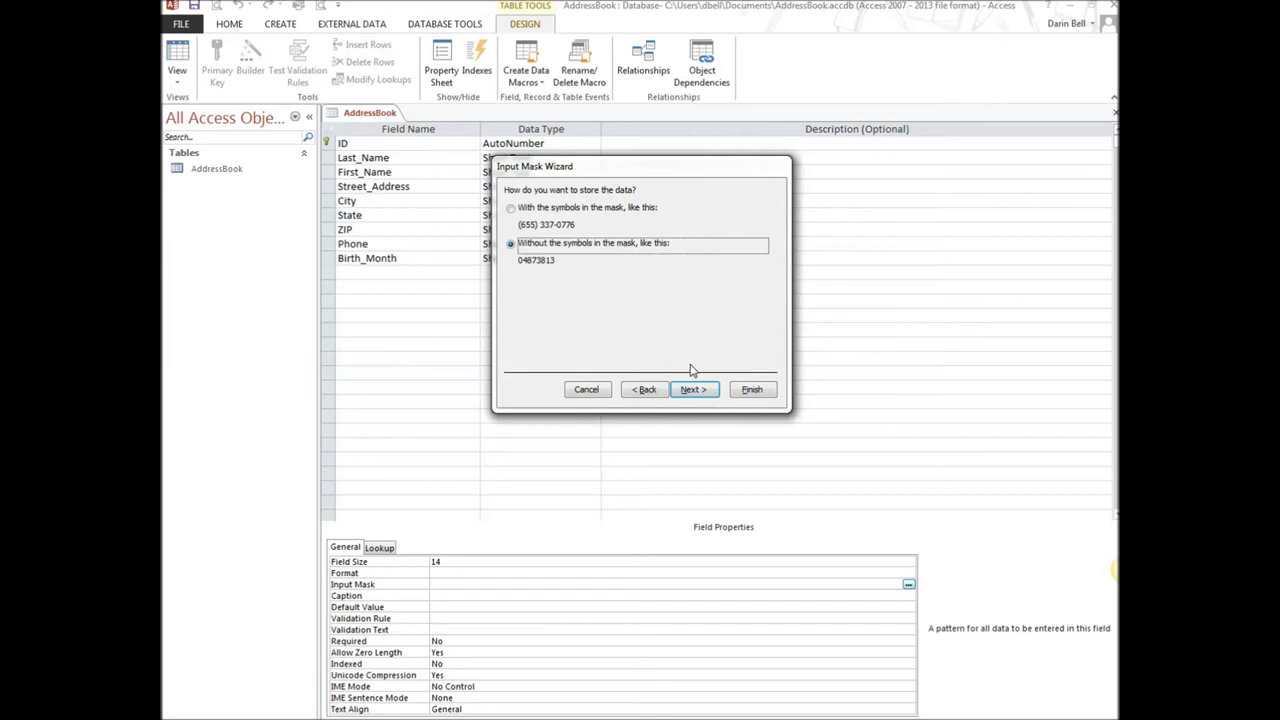
pyautogui.click(511, 208)
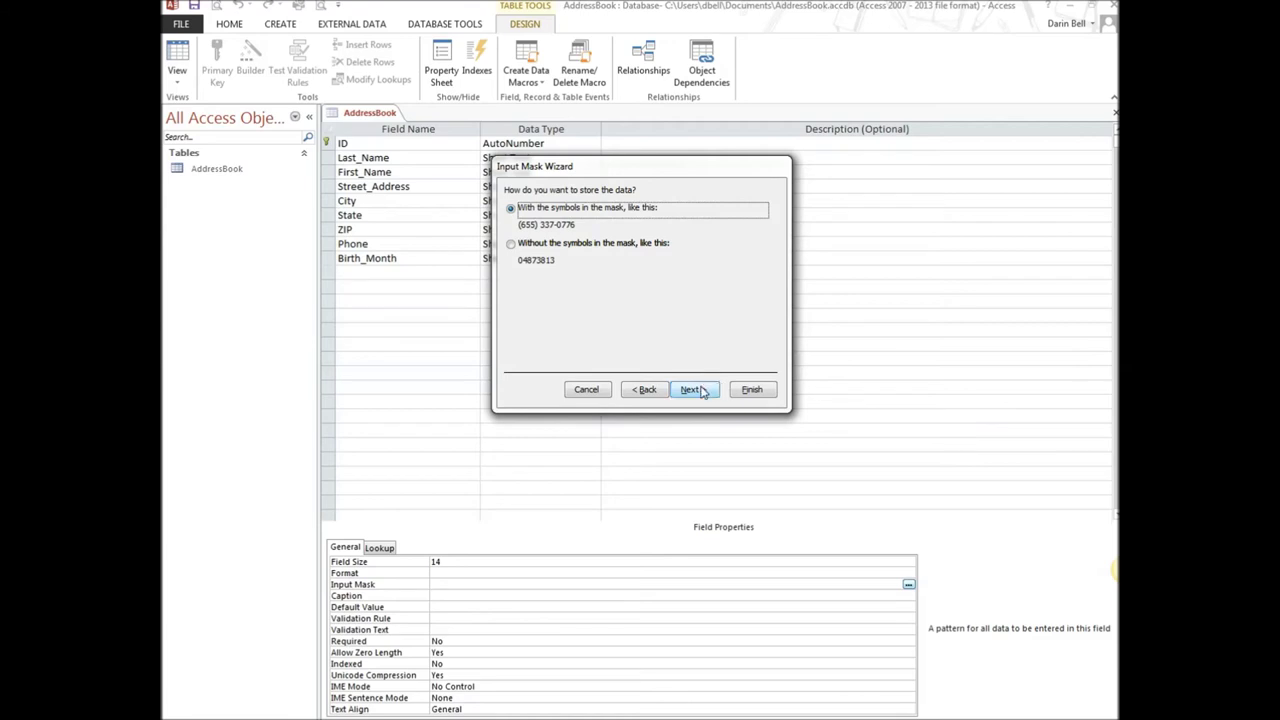
pyautogui.click(700, 390)
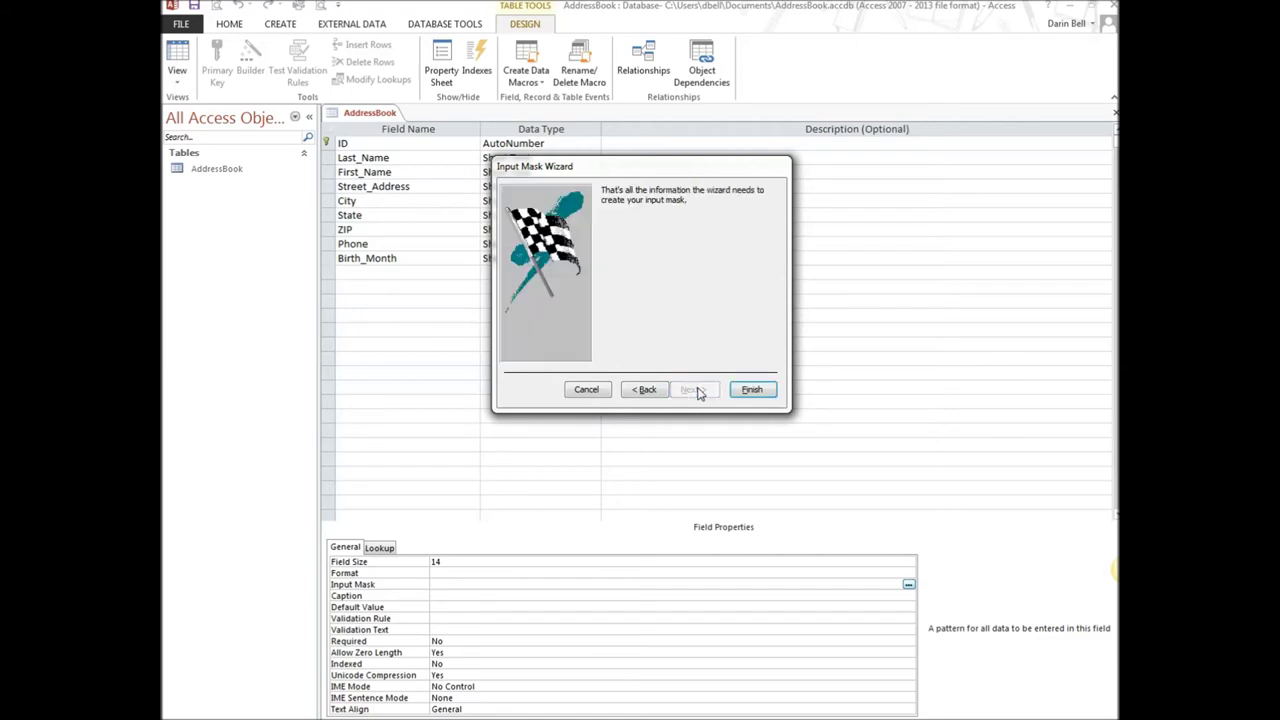
pyautogui.click(754, 390)
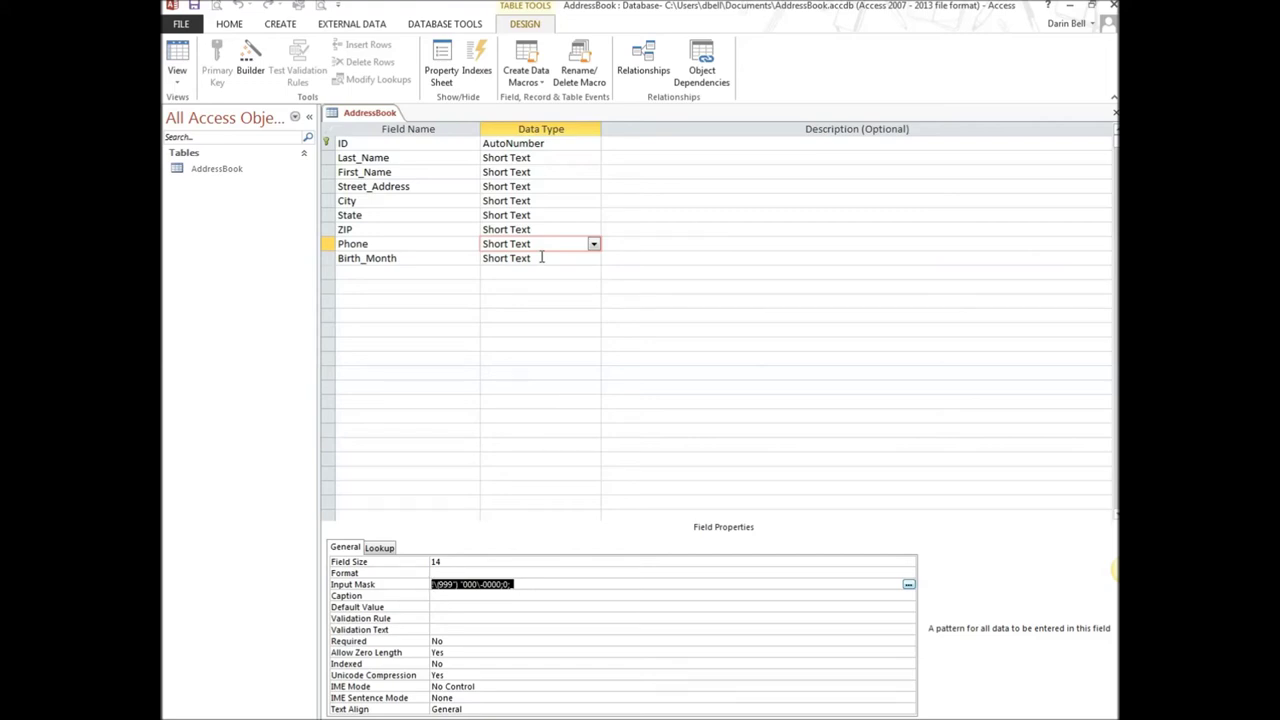
# Set the Birth_Month field size to 3 characters and commit the change
pyautogui.click(541, 258)
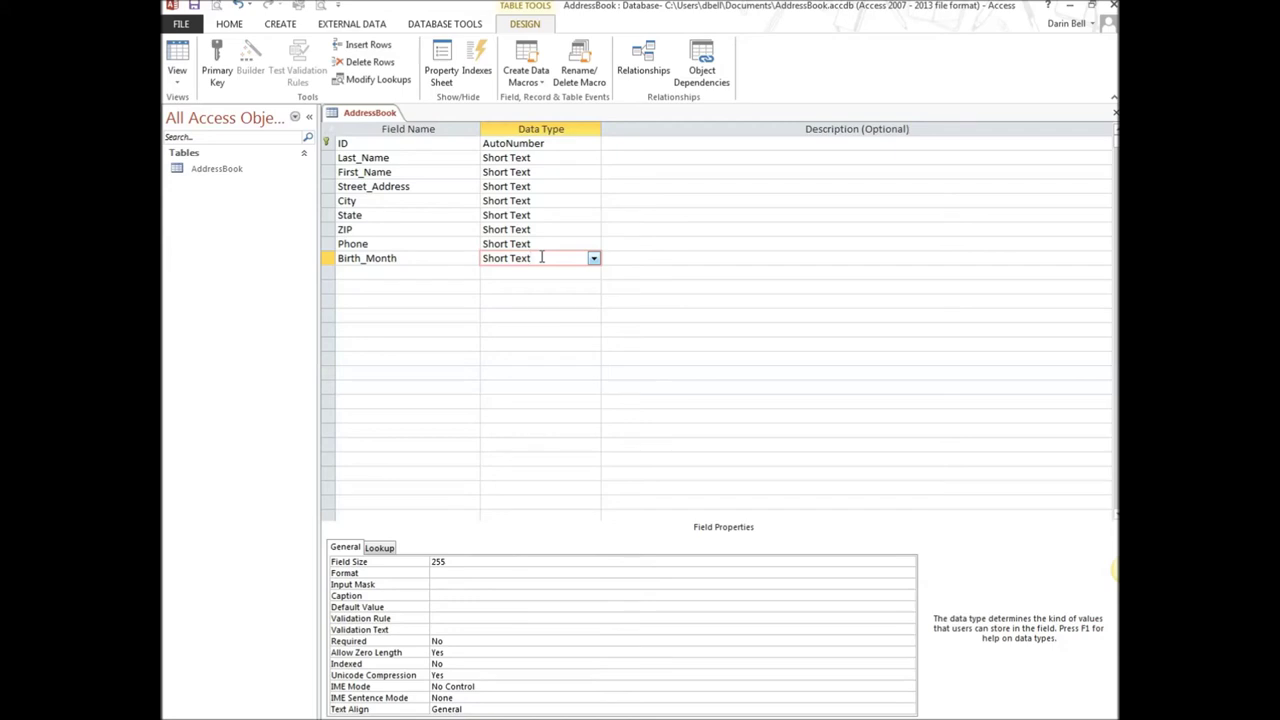
pyautogui.doubleClick(466, 562)
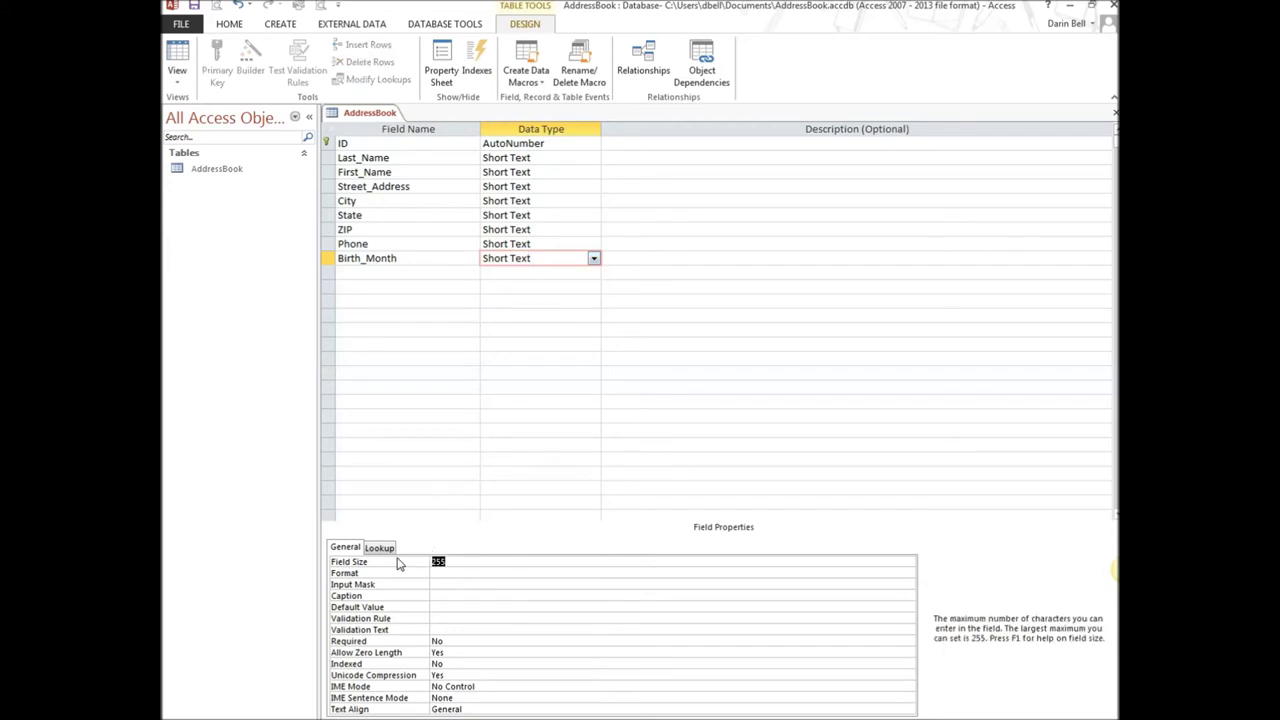
pyautogui.write('3')
pyautogui.click(514, 282)
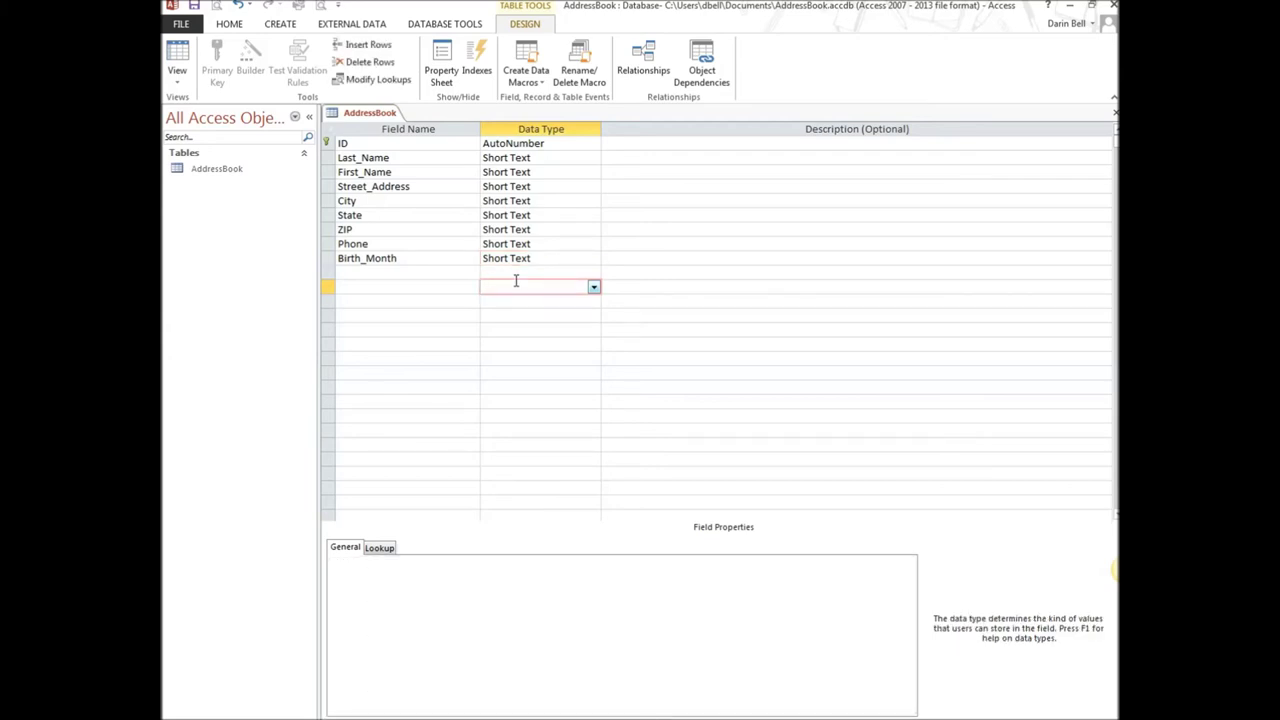
pyautogui.click(428, 275)
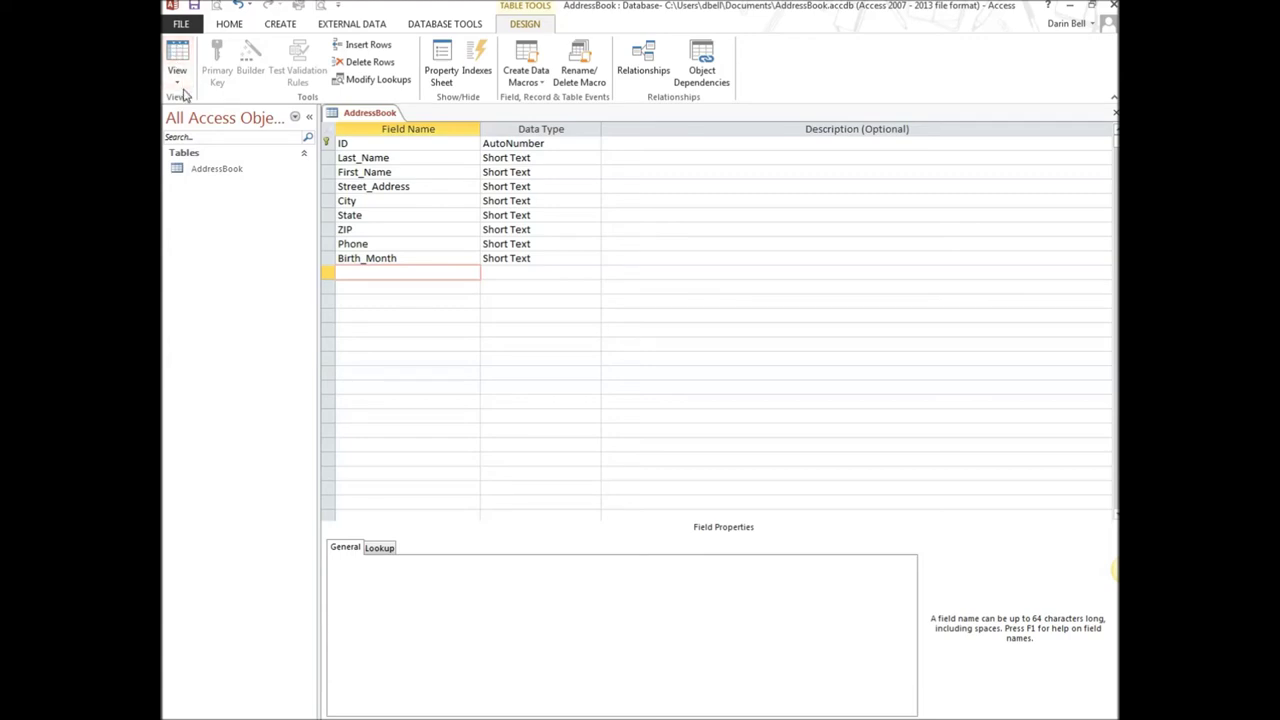
# Save the AddressBook table design and switch it to Datasheet View
pyautogui.click(177, 78)
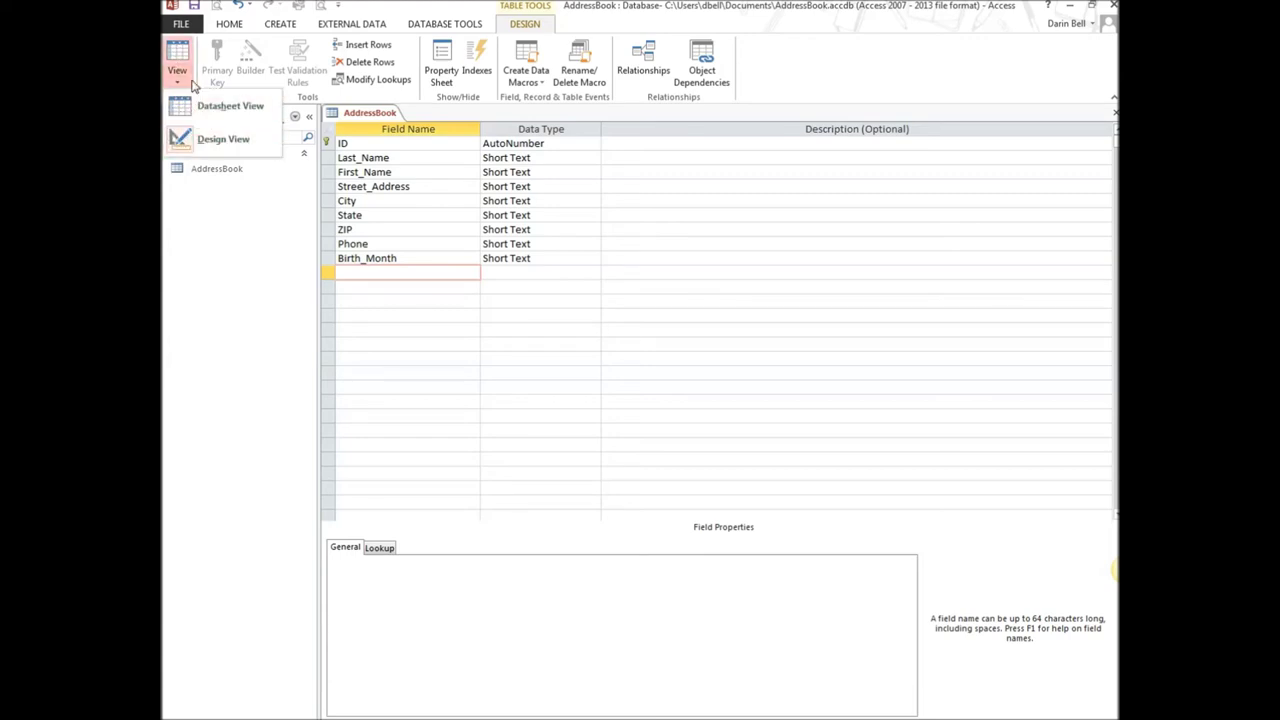
pyautogui.click(225, 216)
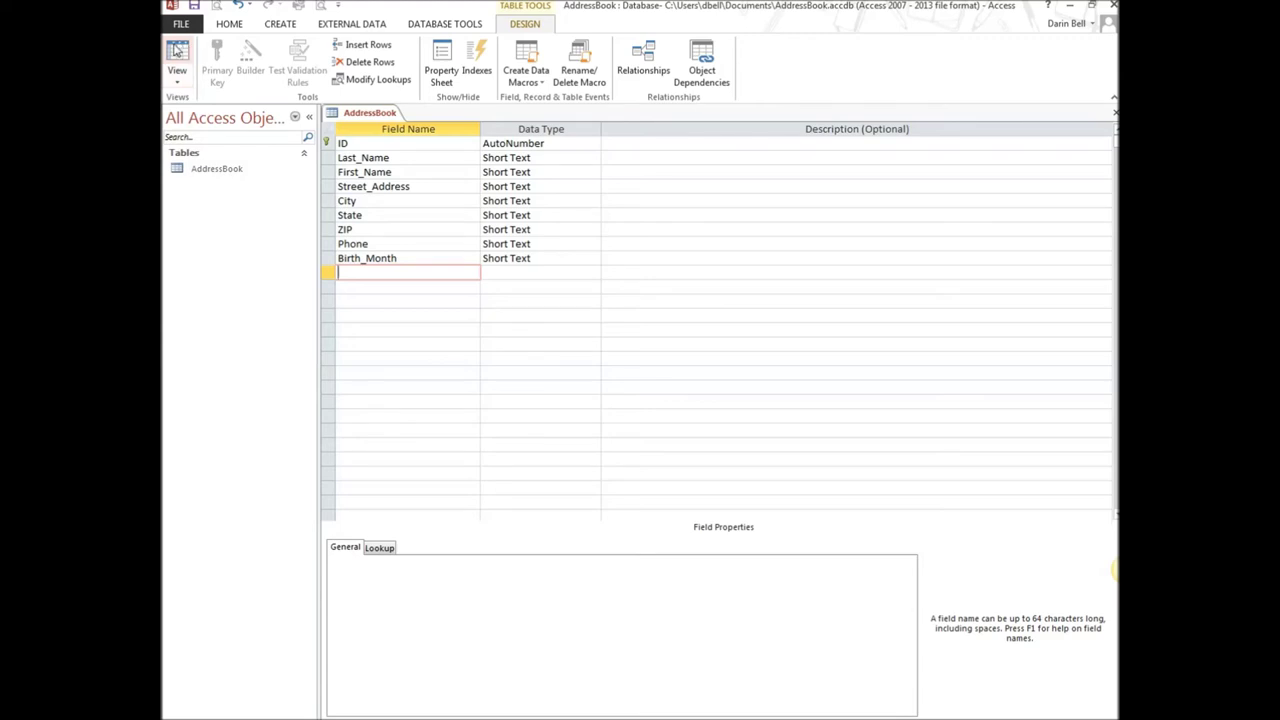
pyautogui.click(177, 55)
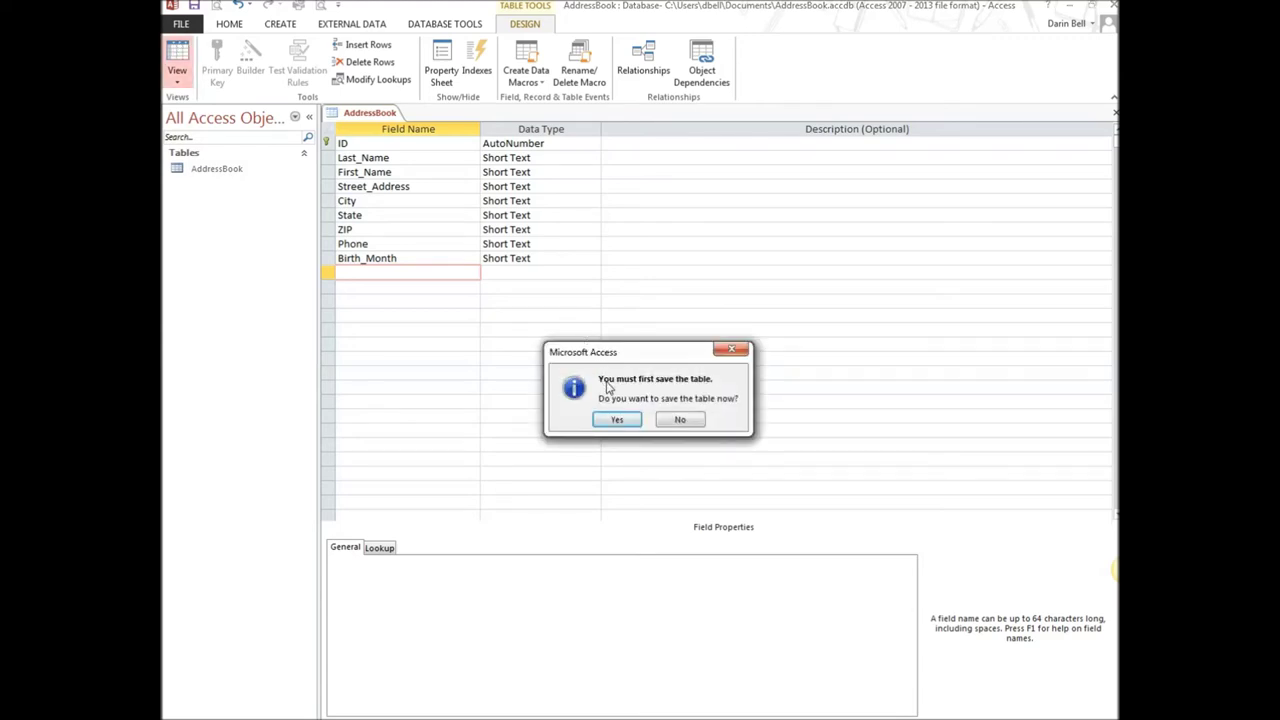
pyautogui.click(620, 420)
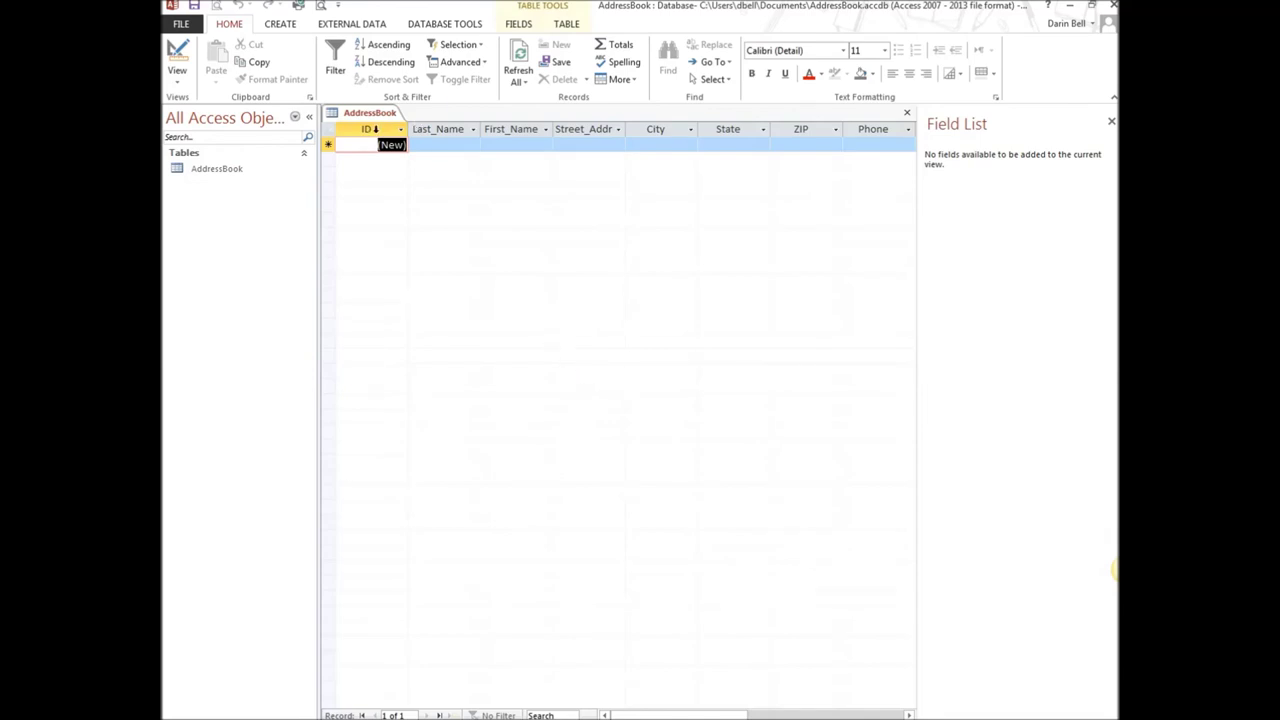
# Select the ID through City column headers, then close the AddressBook datasheet
pyautogui.moveTo(375, 129); pyautogui.dragTo(909, 116)
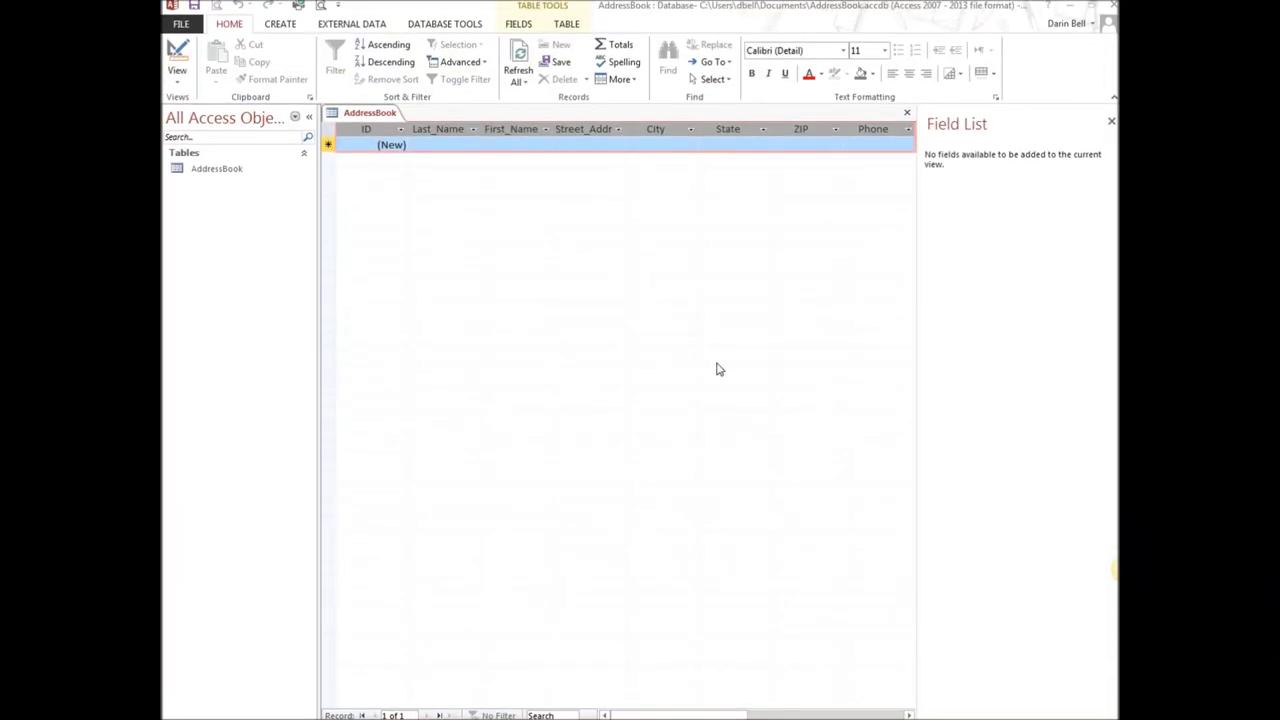
pyautogui.click(205, 172)
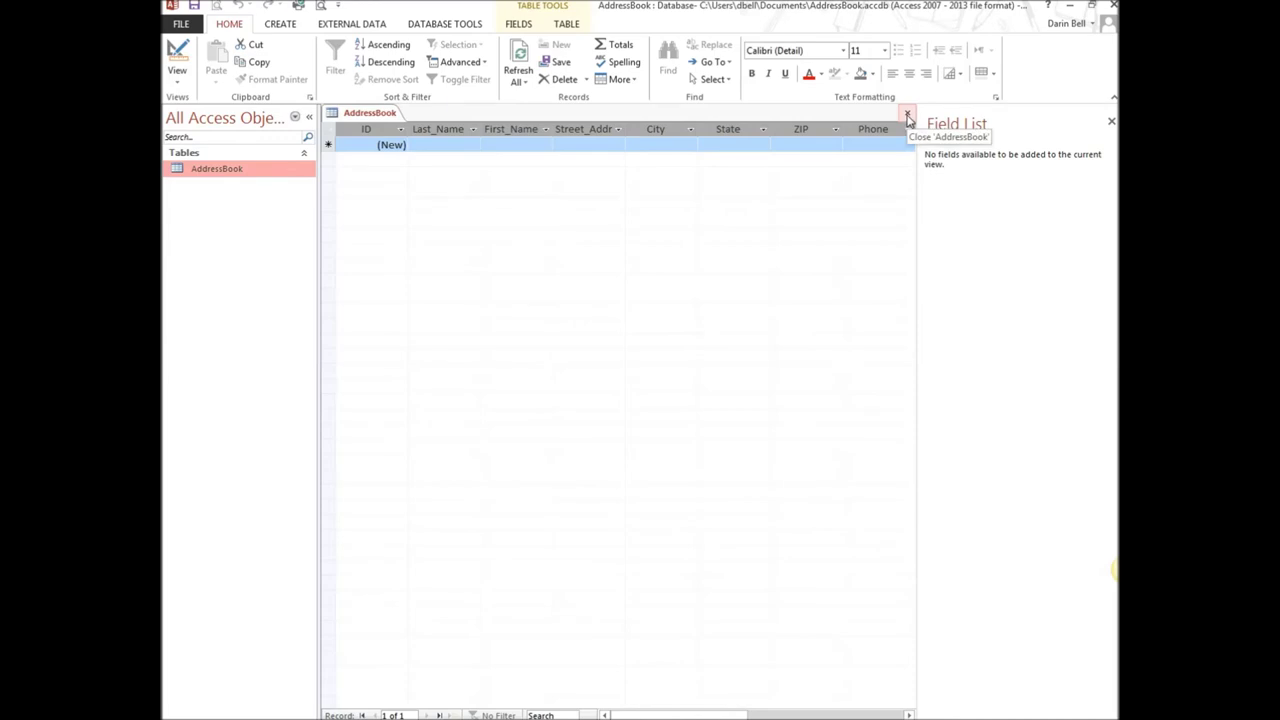
pyautogui.click(908, 118)
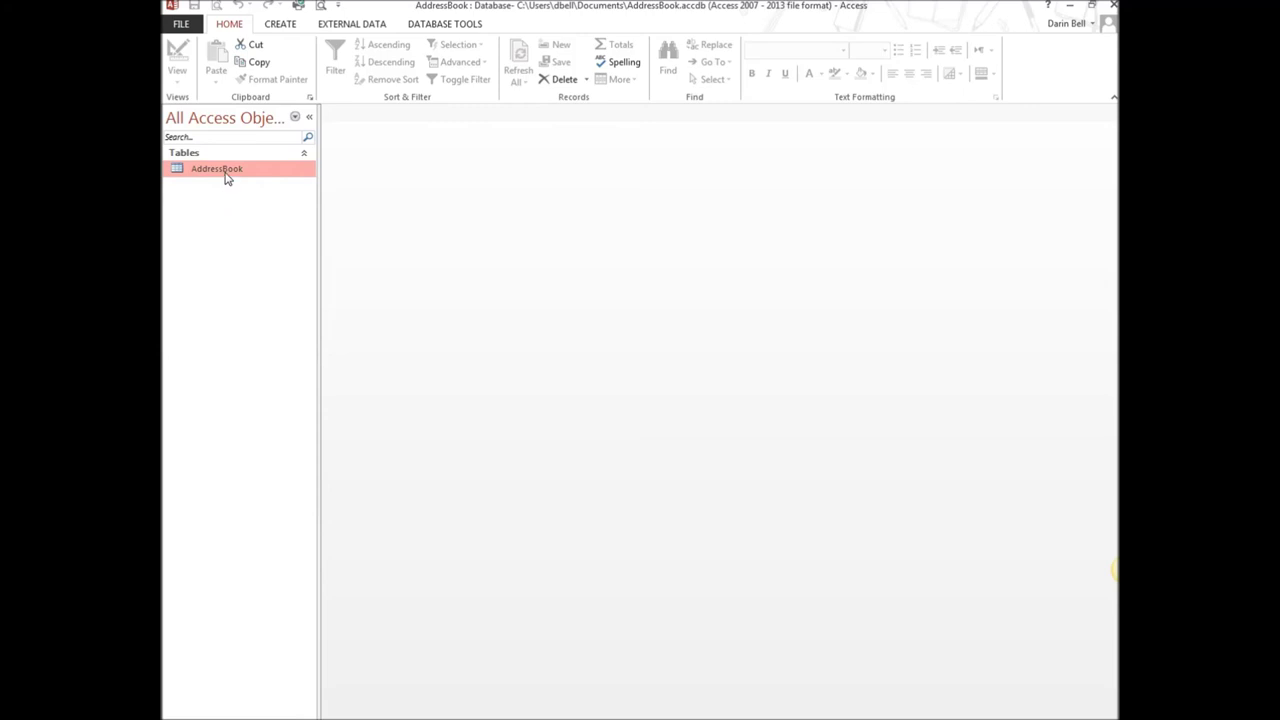
# Select AddressBook in the navigation pane and show the CREATE ribbon commands
pyautogui.click(225, 152)
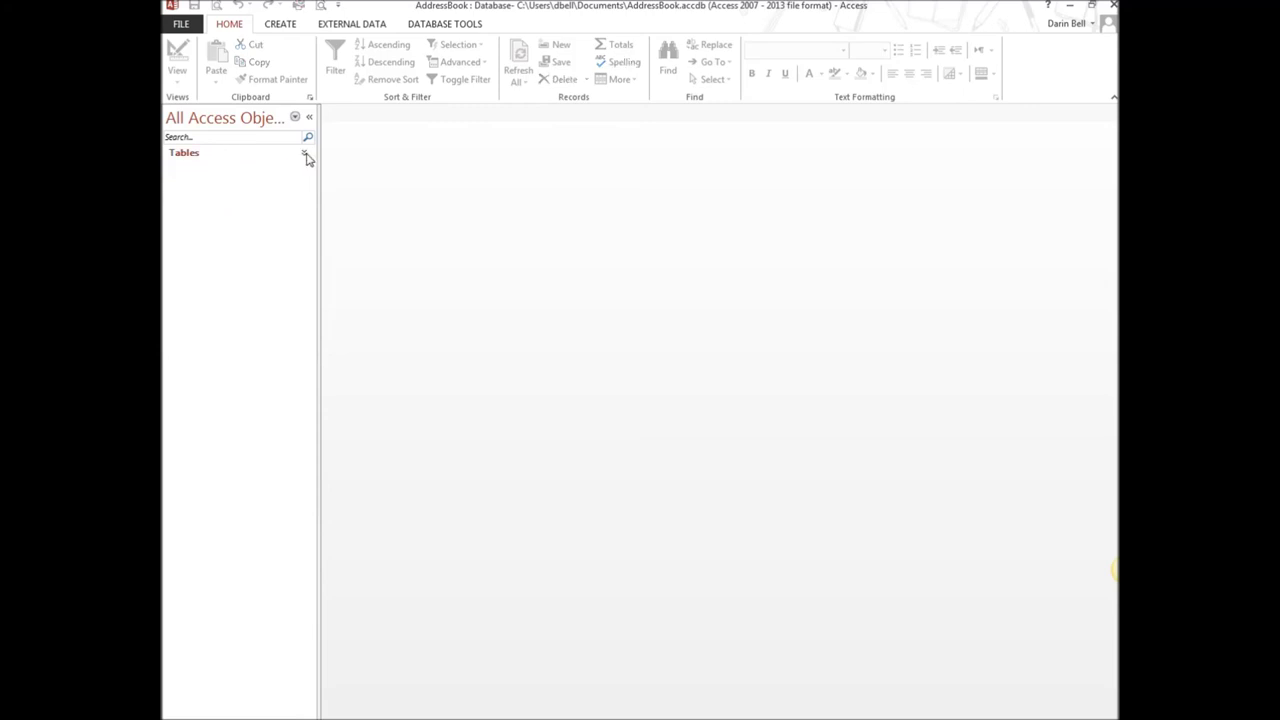
pyautogui.click(306, 155)
pyautogui.click(213, 172)
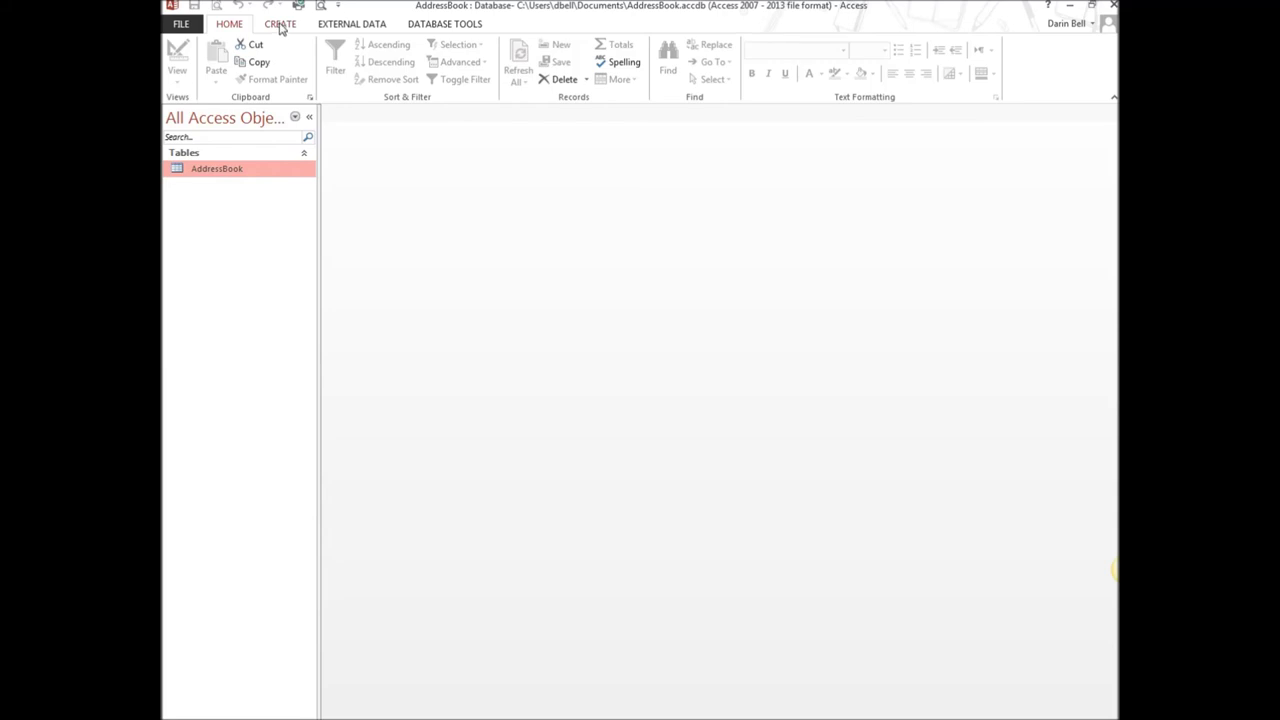
pyautogui.click(281, 26)
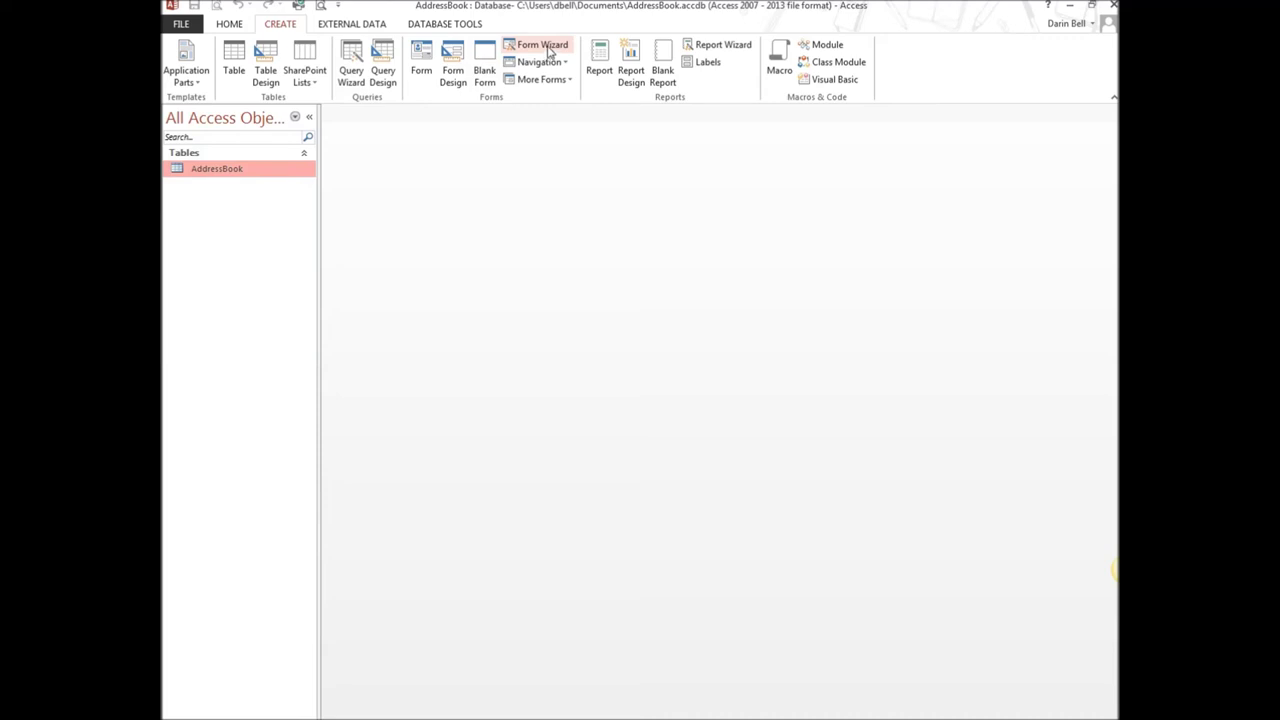
# Start the Form Wizard with all AddressBook fields and choose the Columnar layout
pyautogui.click(548, 51)
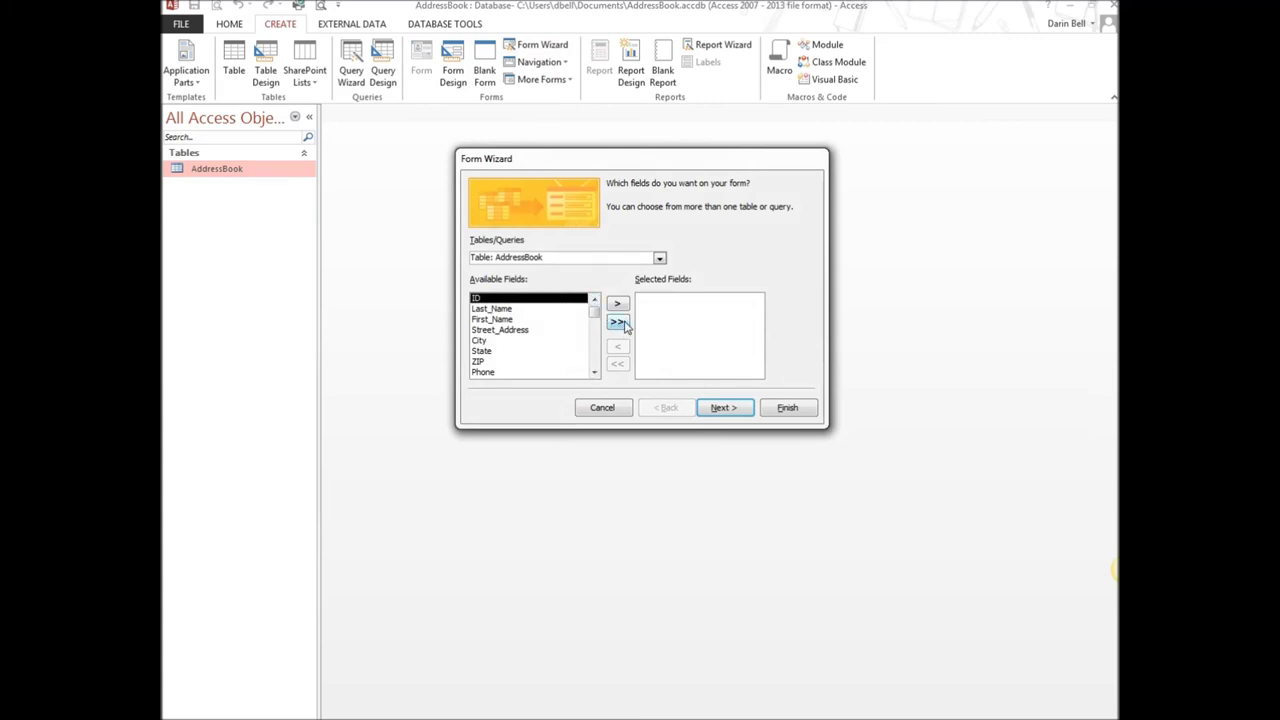
pyautogui.click(618, 323)
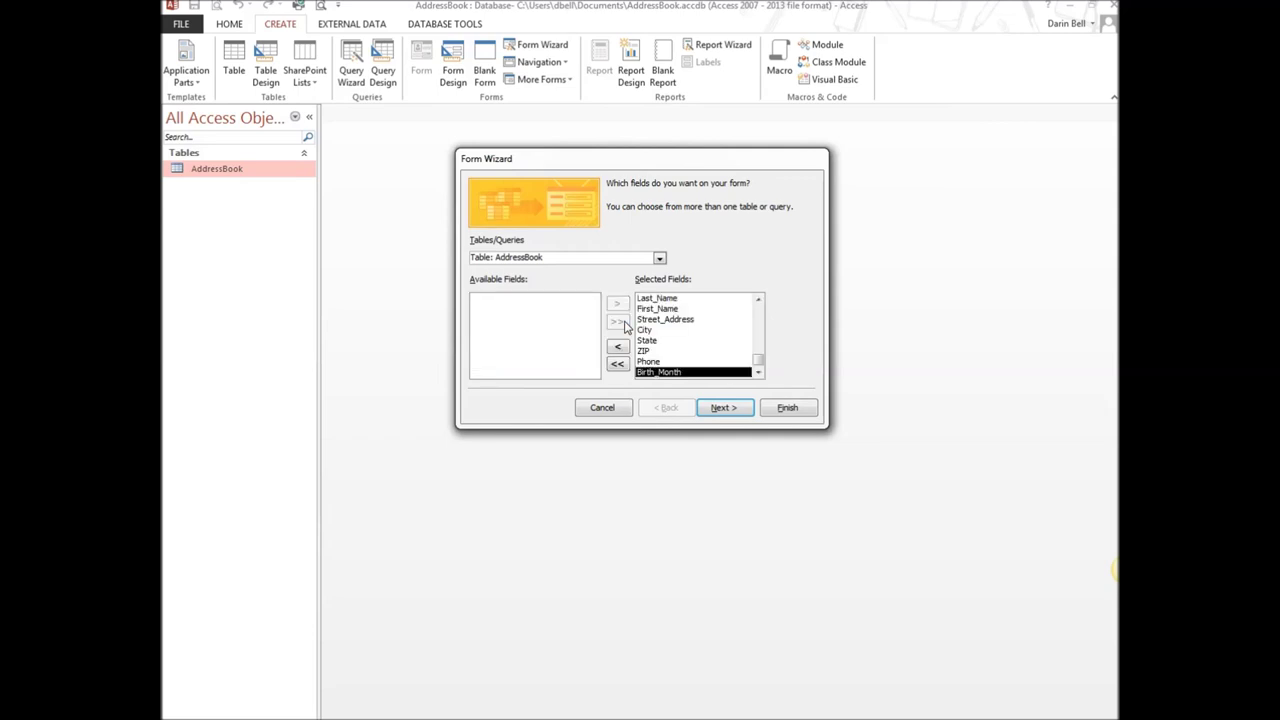
pyautogui.click(729, 409)
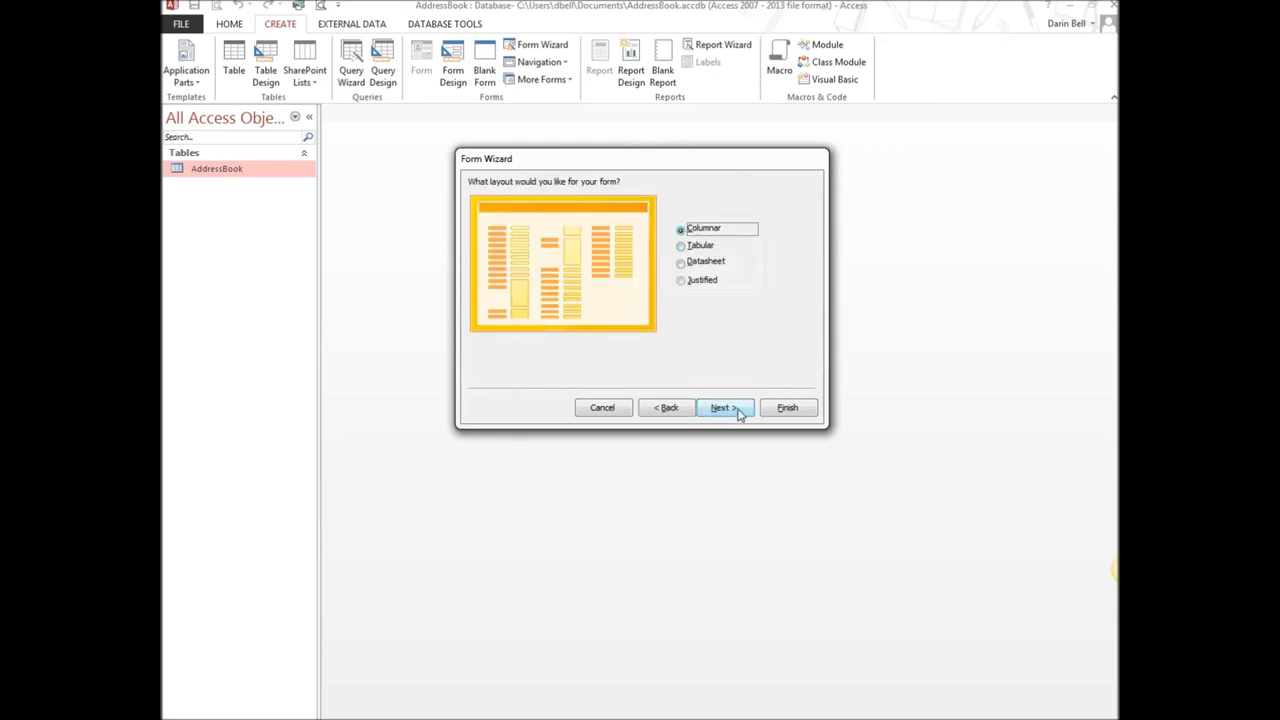
pyautogui.click(681, 247)
pyautogui.click(681, 262)
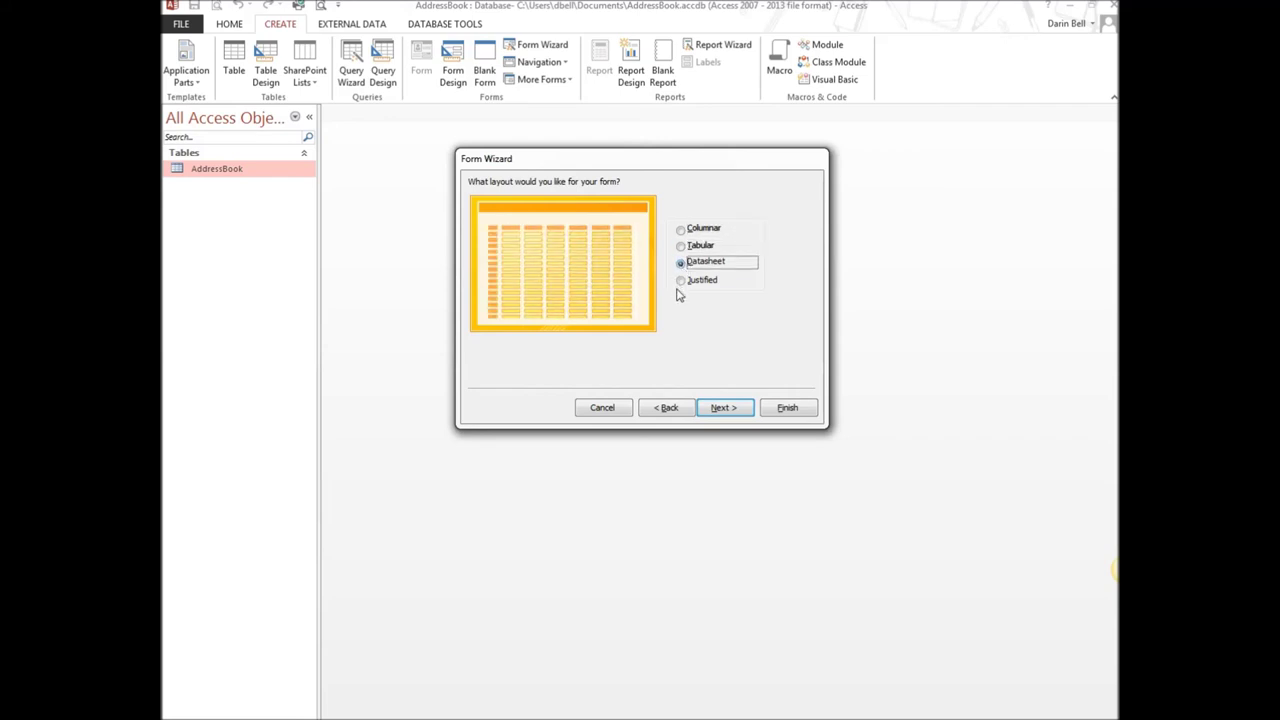
pyautogui.click(681, 280)
pyautogui.click(681, 229)
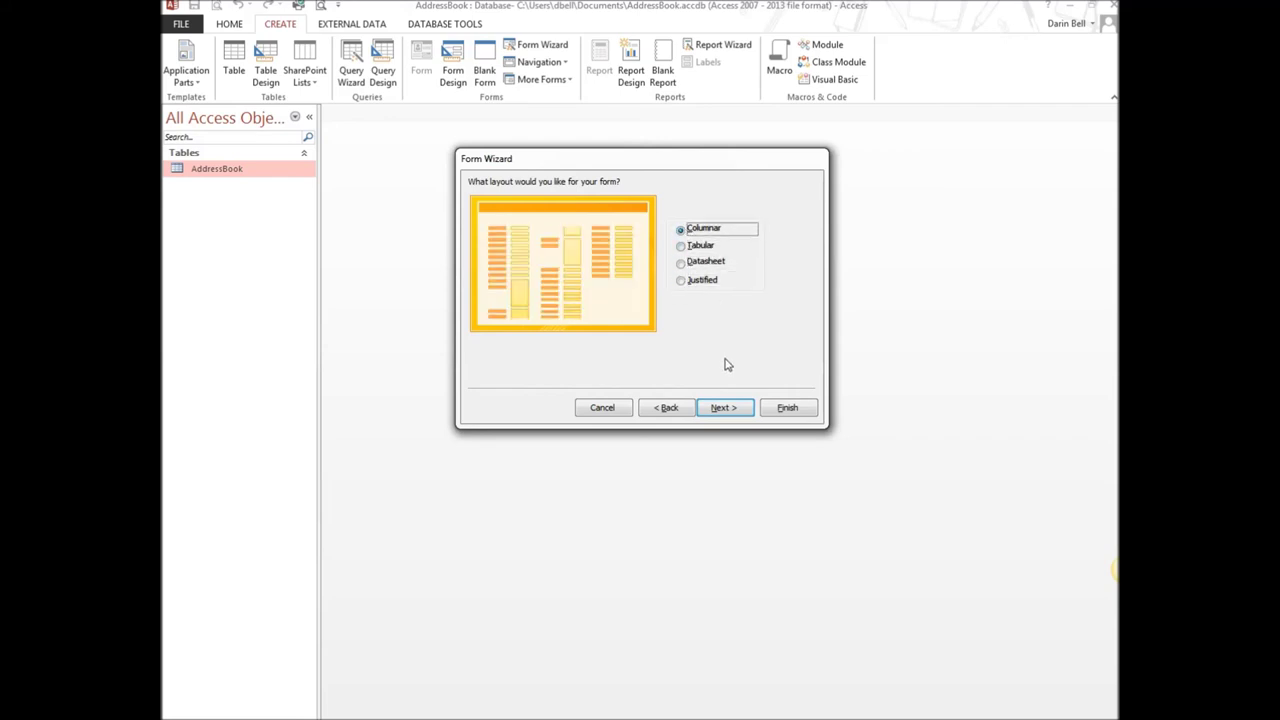
# Title the form AddressBook_form and finish the wizard
pyautogui.click(726, 409)
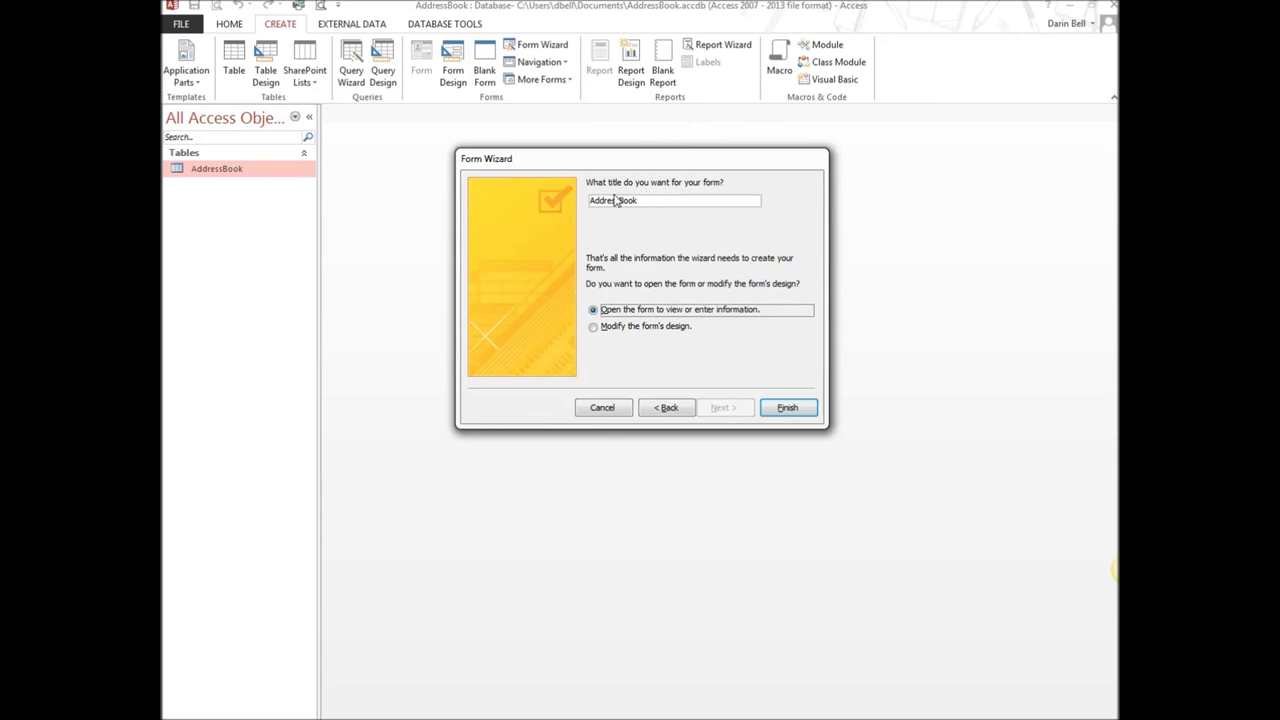
pyautogui.click(651, 200)
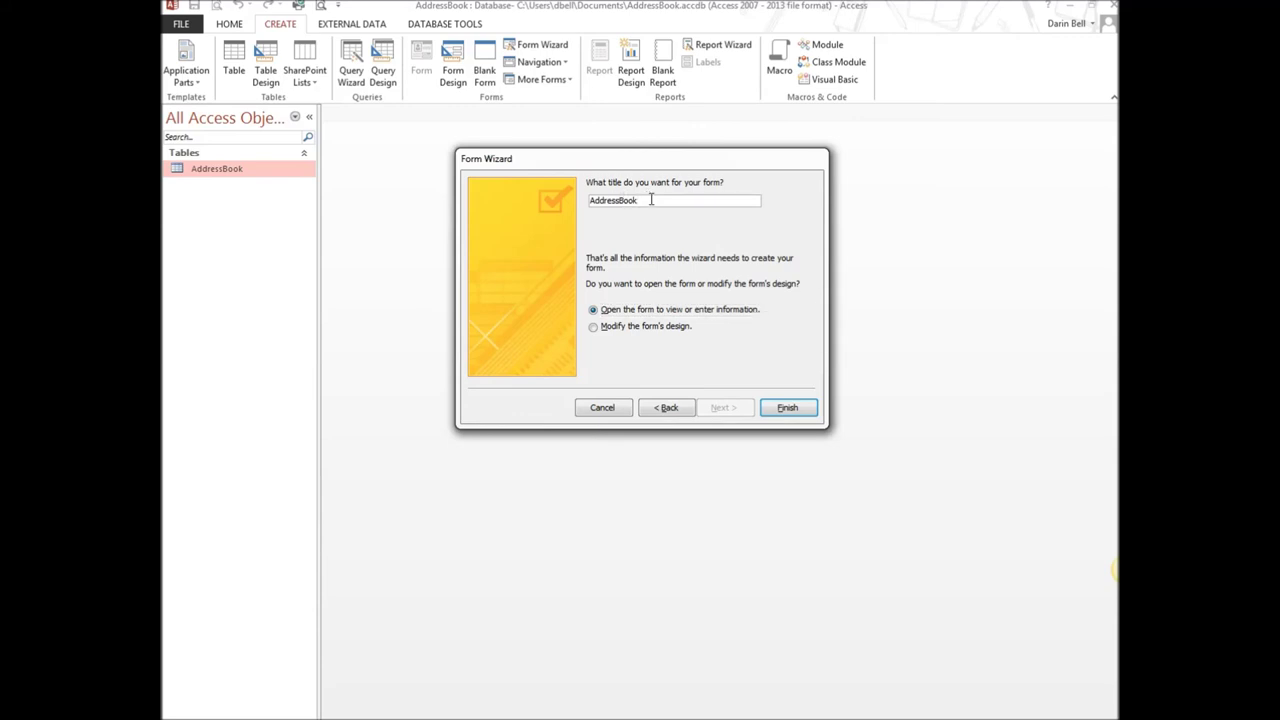
pyautogui.write('_form')
pyautogui.click(787, 409)
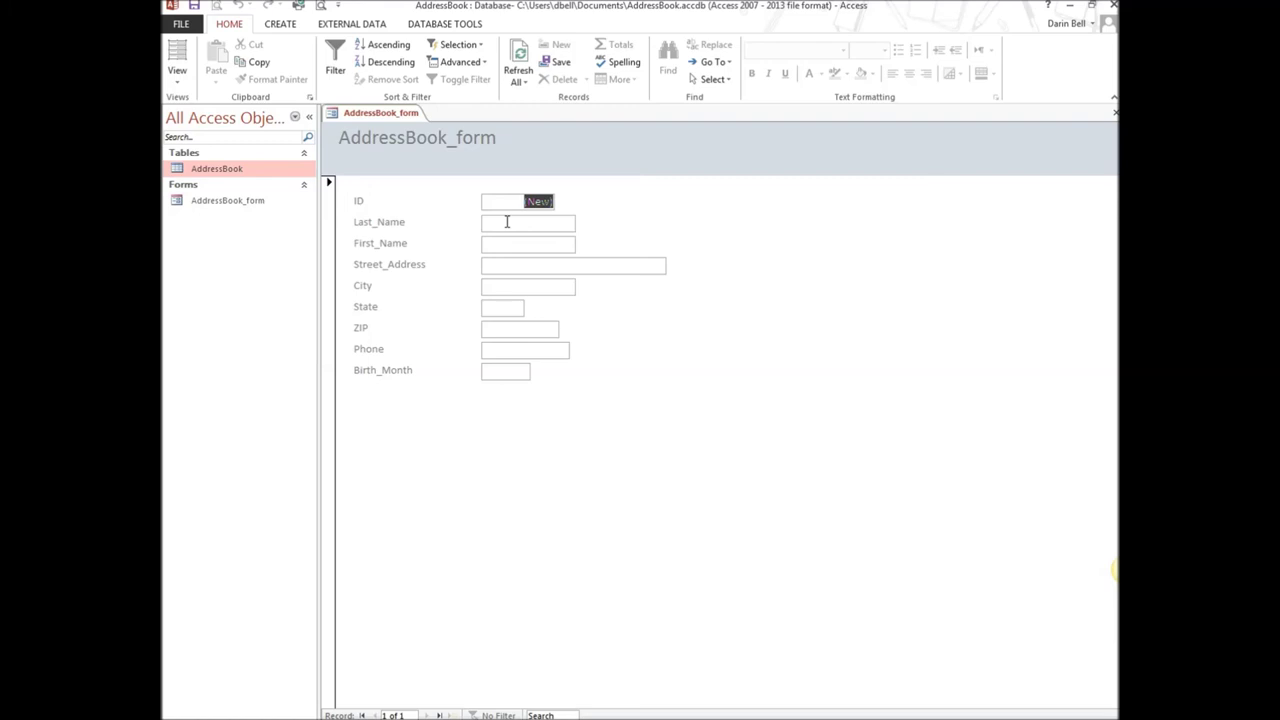
# Keep AddressBook_form in Form View and place the cursor in the Last_Name box
pyautogui.click(177, 76)
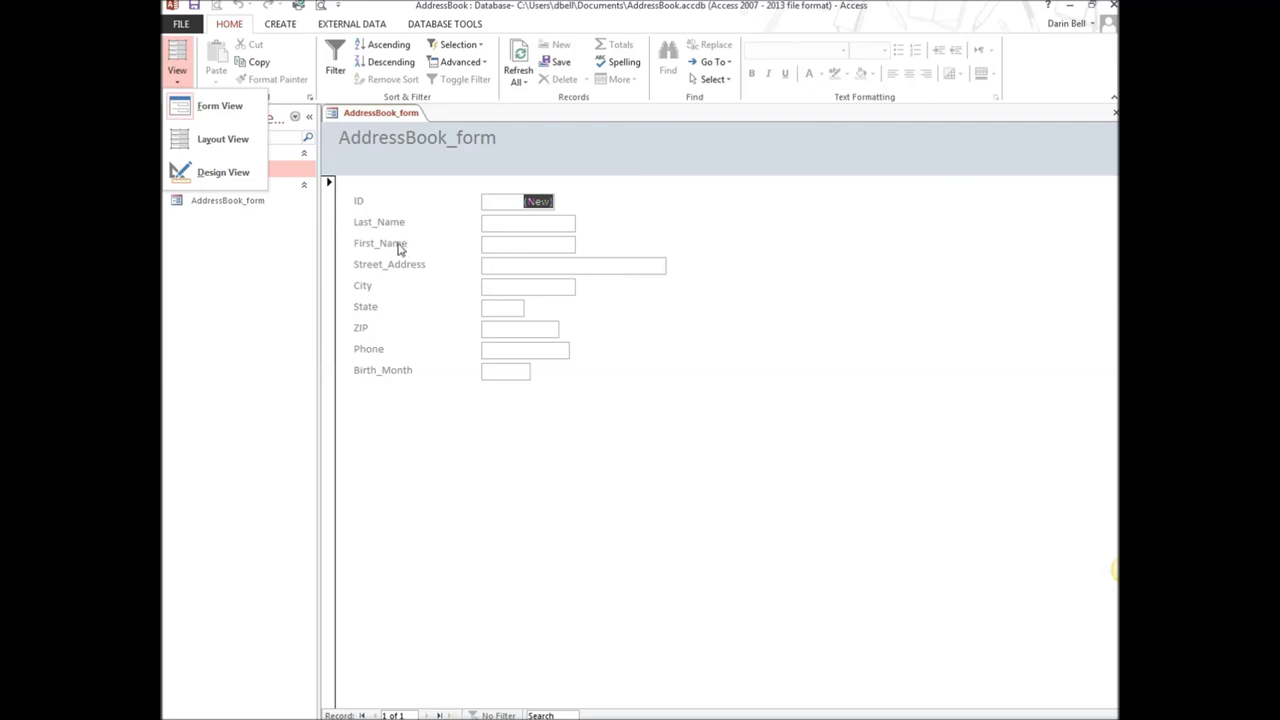
pyautogui.click(224, 114)
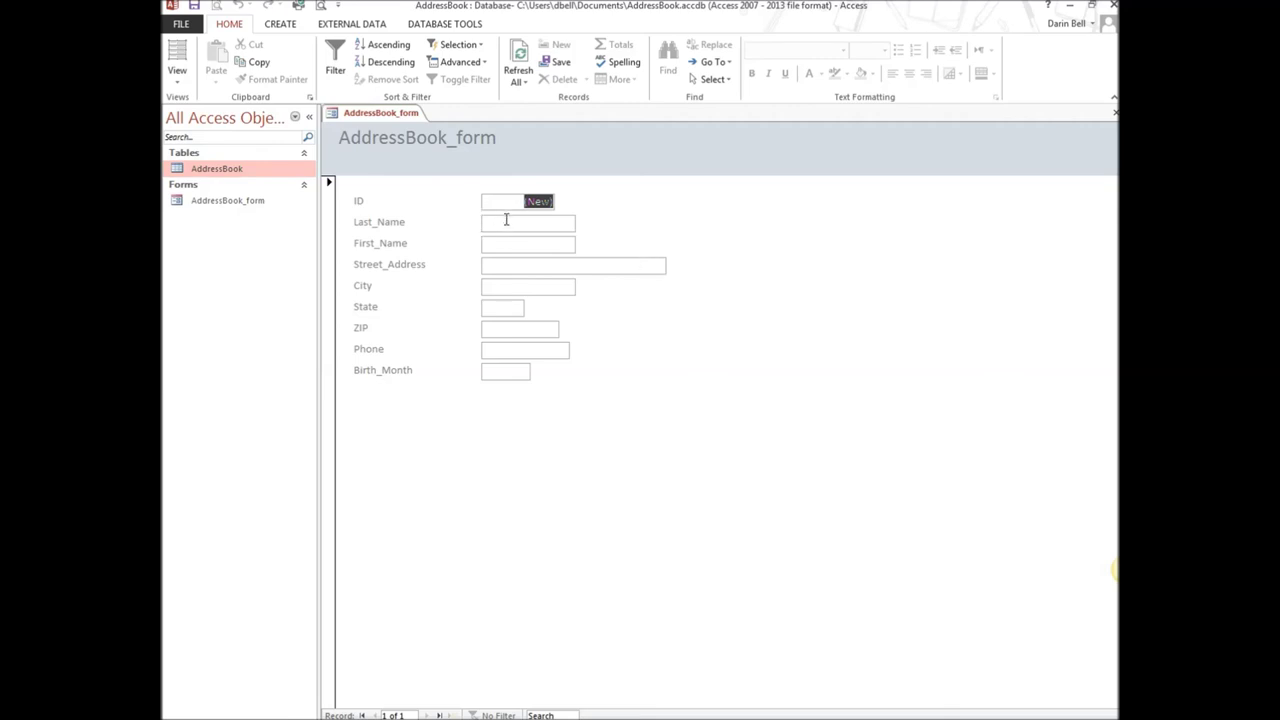
pyautogui.click(506, 220)
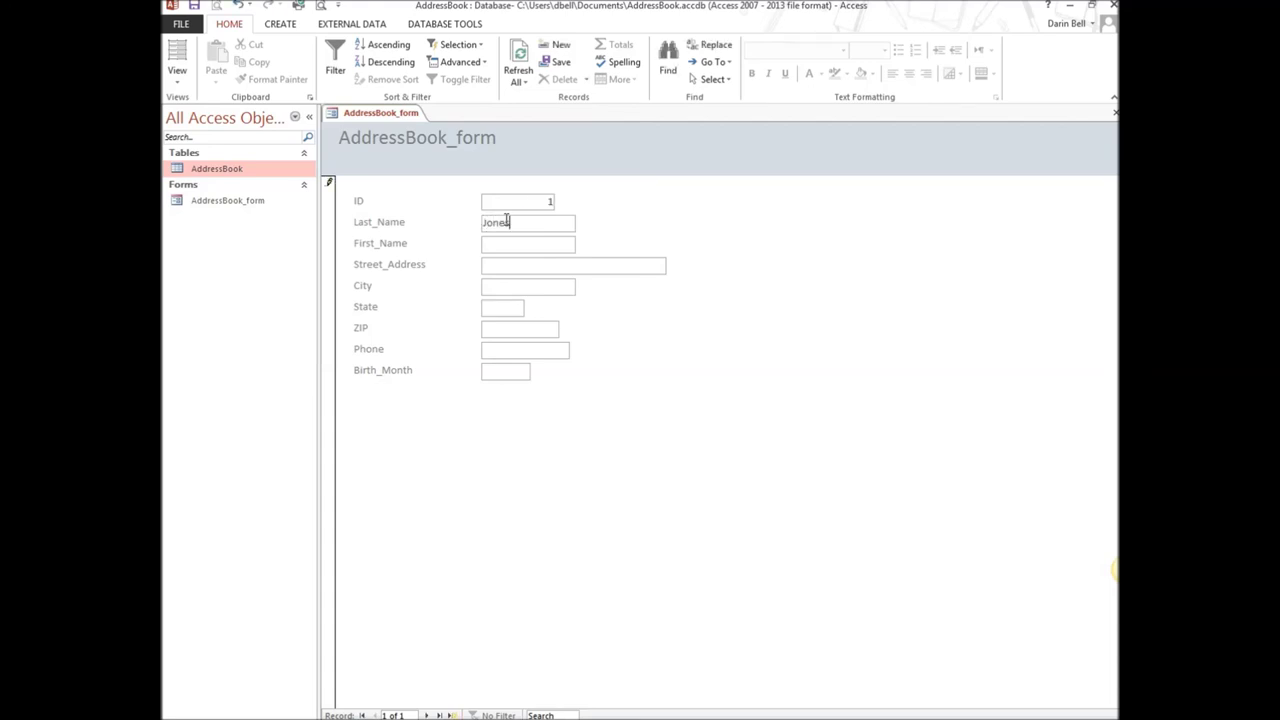
# Enter the contact's last and first names in the first record
pyautogui.press('Tab')
# Fill in the contact's street address and city
pyautogui.press('Tab')
pyautogui.write('Ontario')
pyautogui.press('Tab')
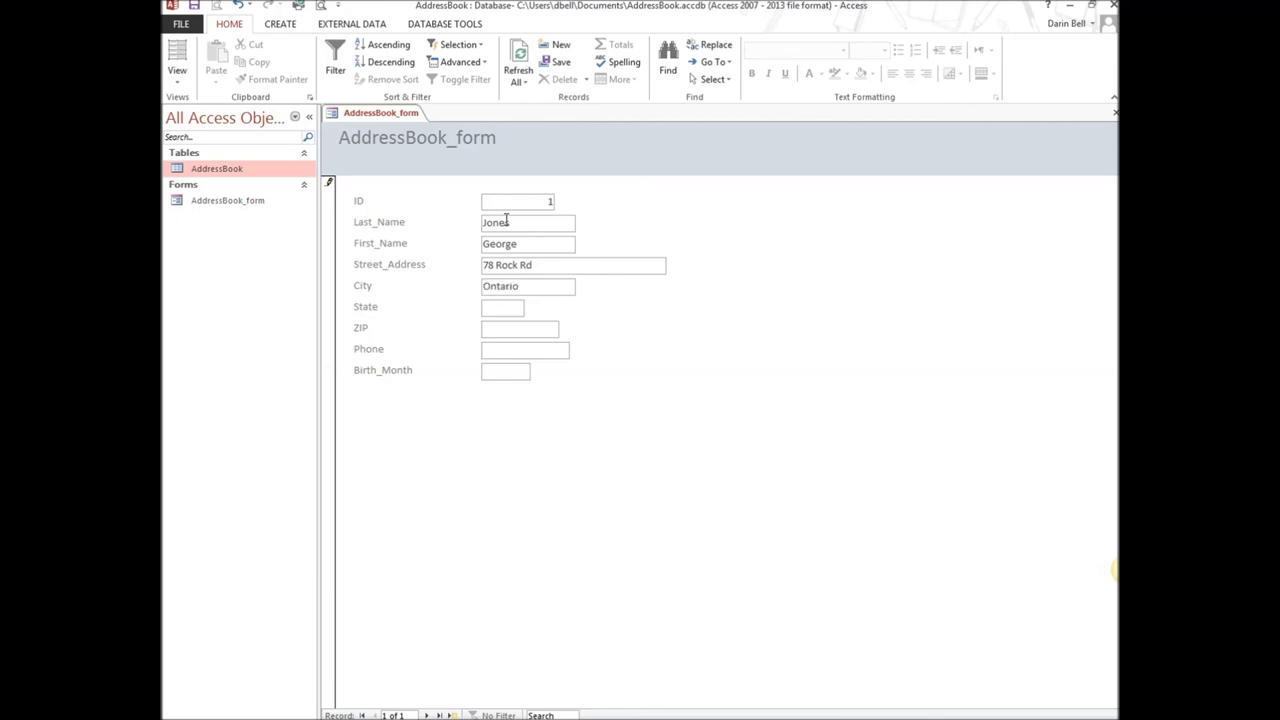
# Add the state and ZIP, phone number and birth month JAN, then save the record
pyautogui.write('OR')
pyautogui.write('97914')
pyautogui.press('Tab')
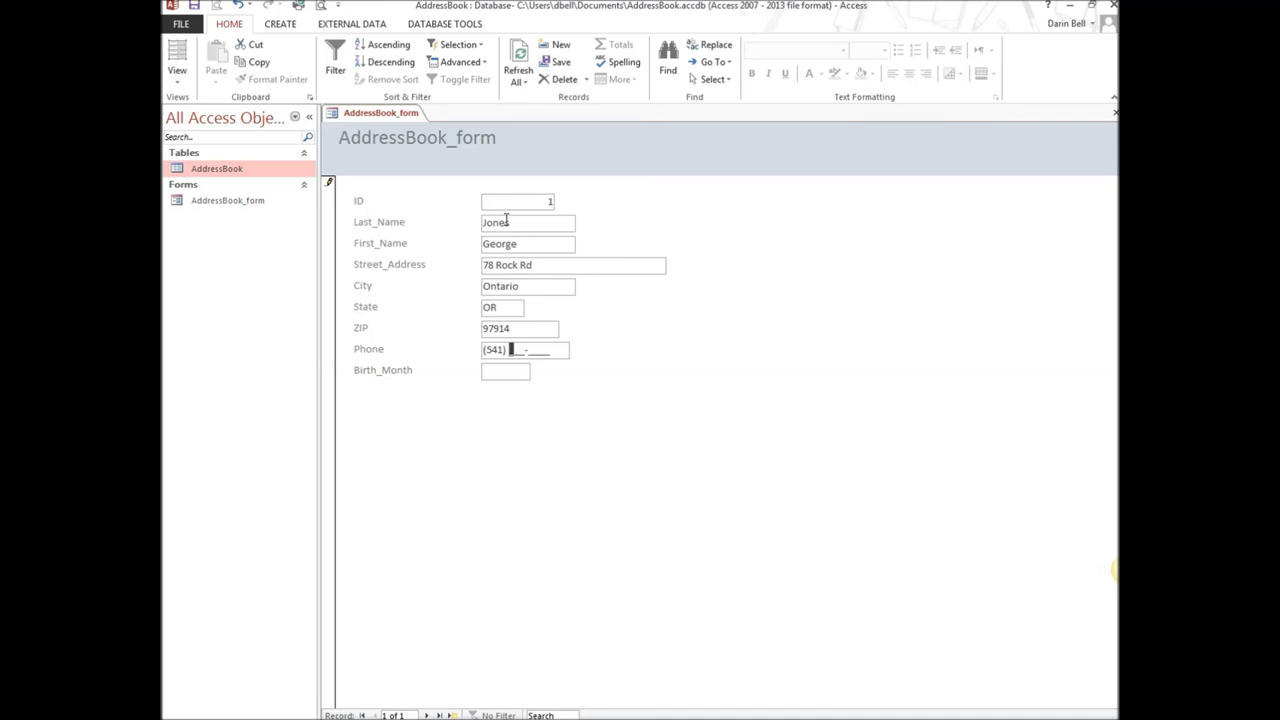
pyautogui.press('Tab')
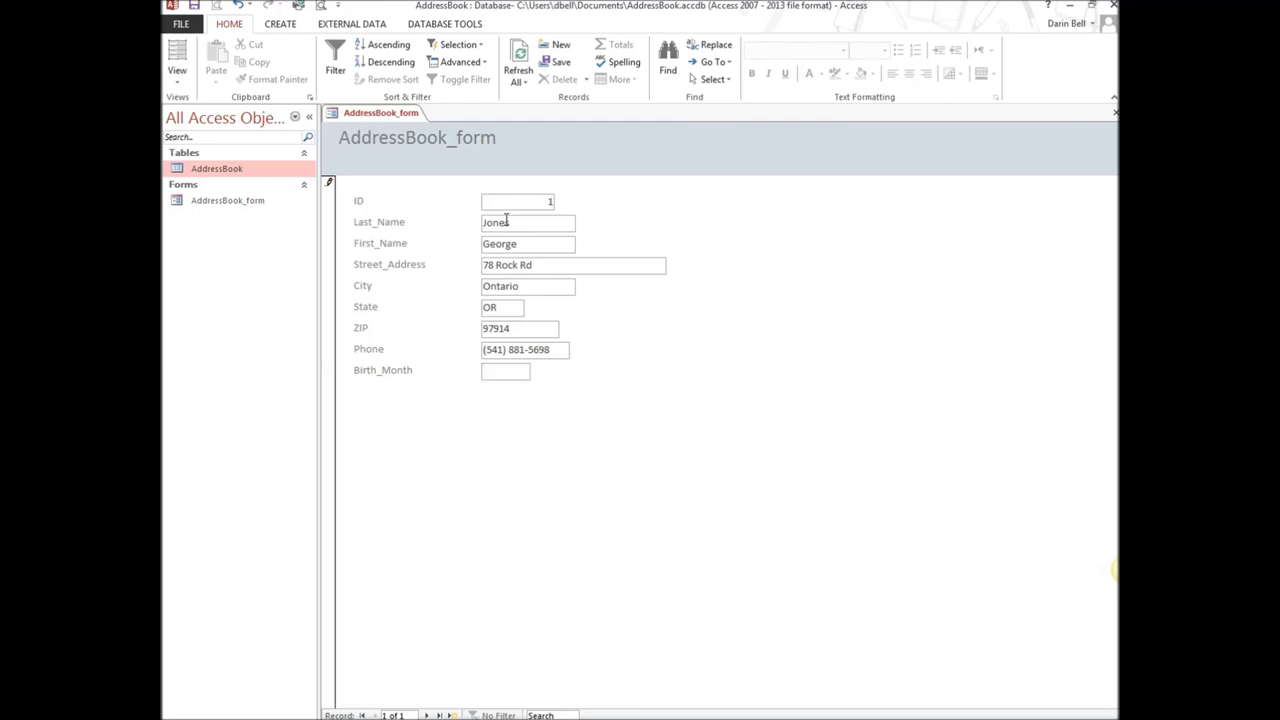
pyautogui.write('JAN')
pyautogui.click(452, 715)
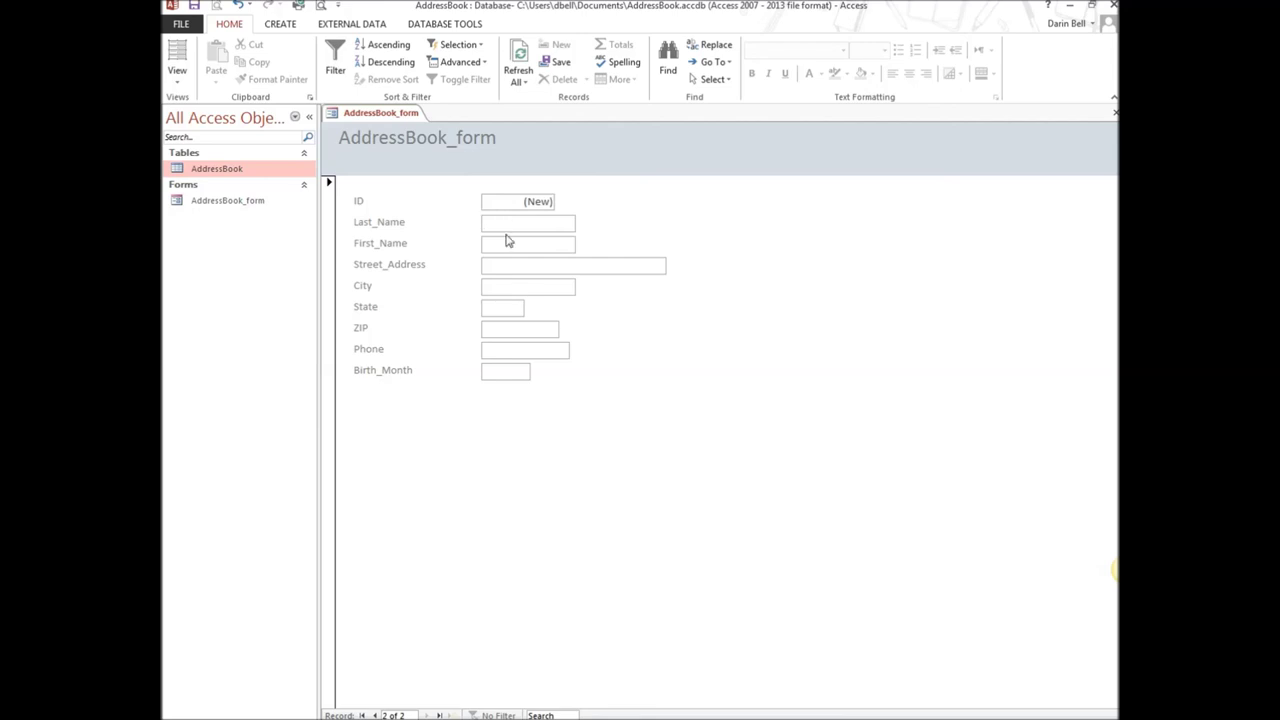
# Check record 1, then enter the next contact's last and first names in a new record
pyautogui.click(372, 716)
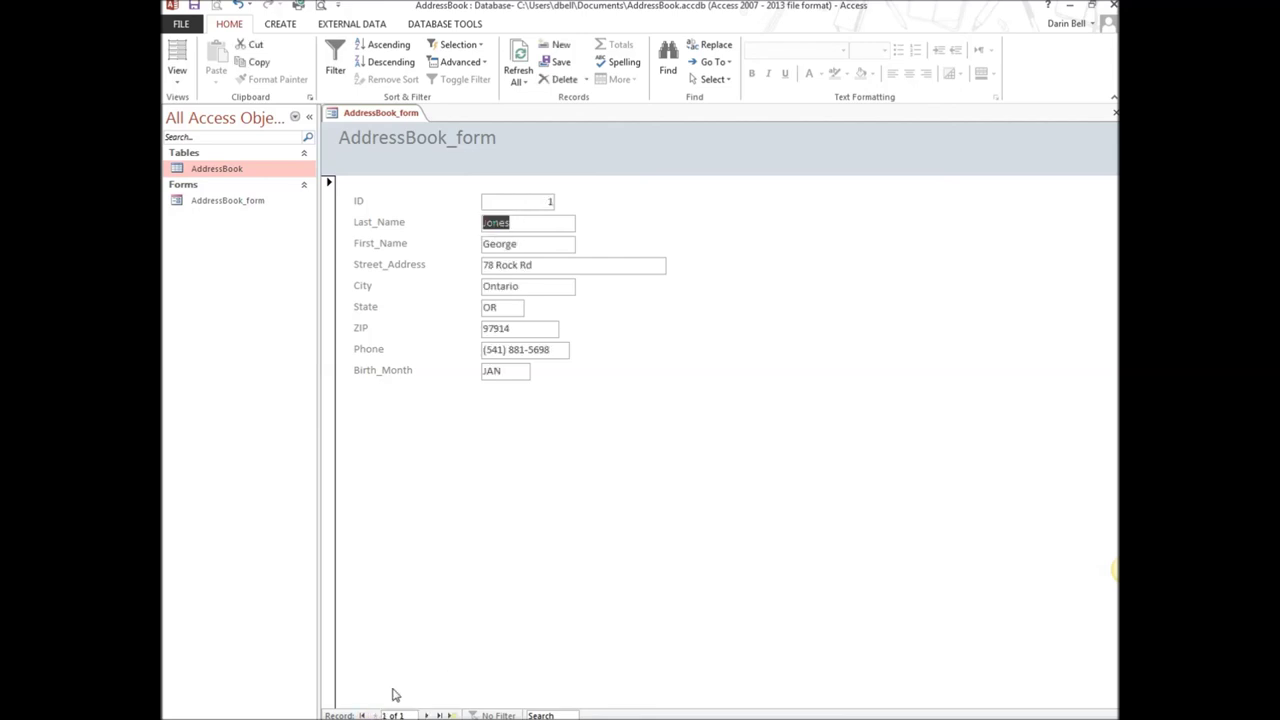
pyautogui.click(451, 716)
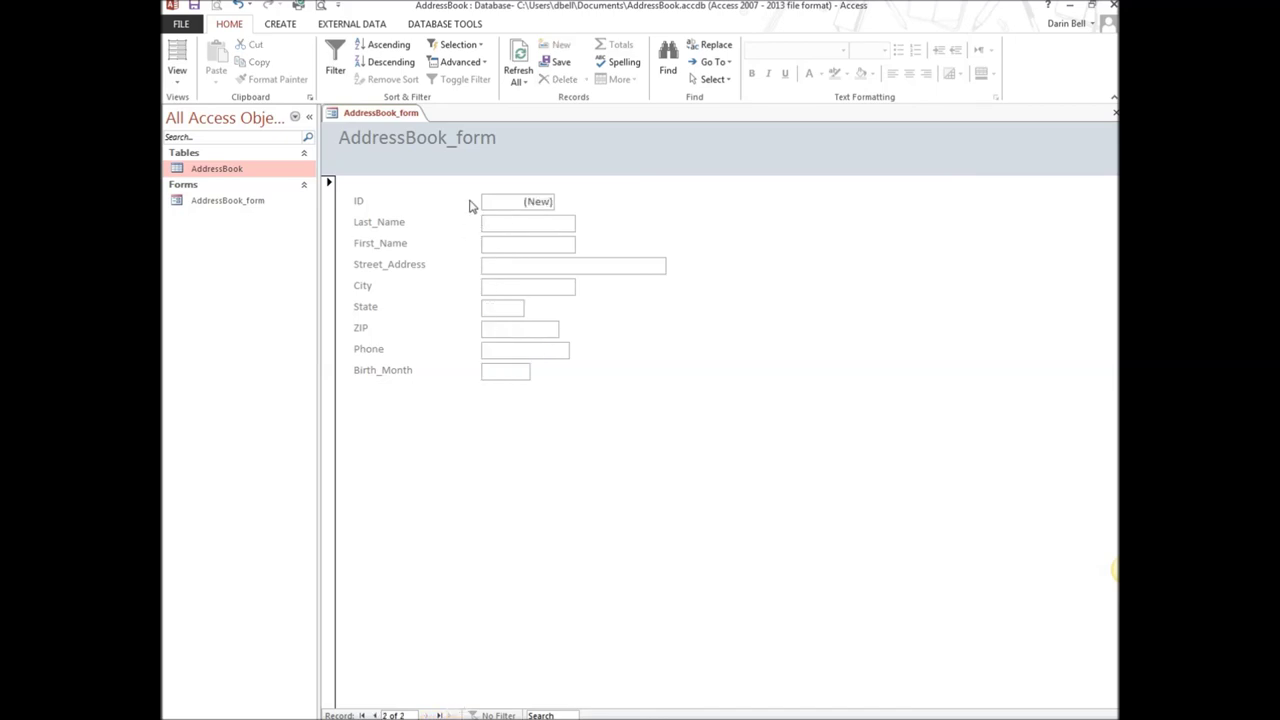
pyautogui.write('JOe')
pyautogui.press('BackSpace')
pyautogui.press('BackSpace')
pyautogui.press('Tab')
pyautogui.press('Tab')
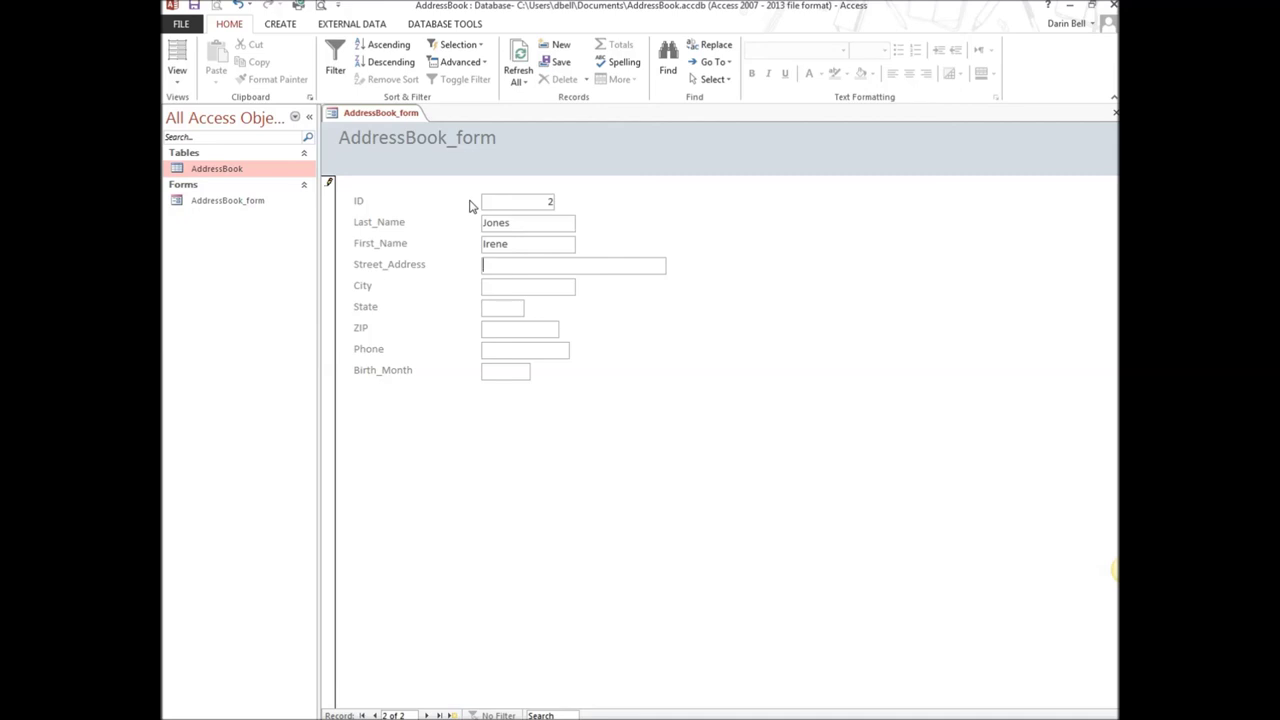